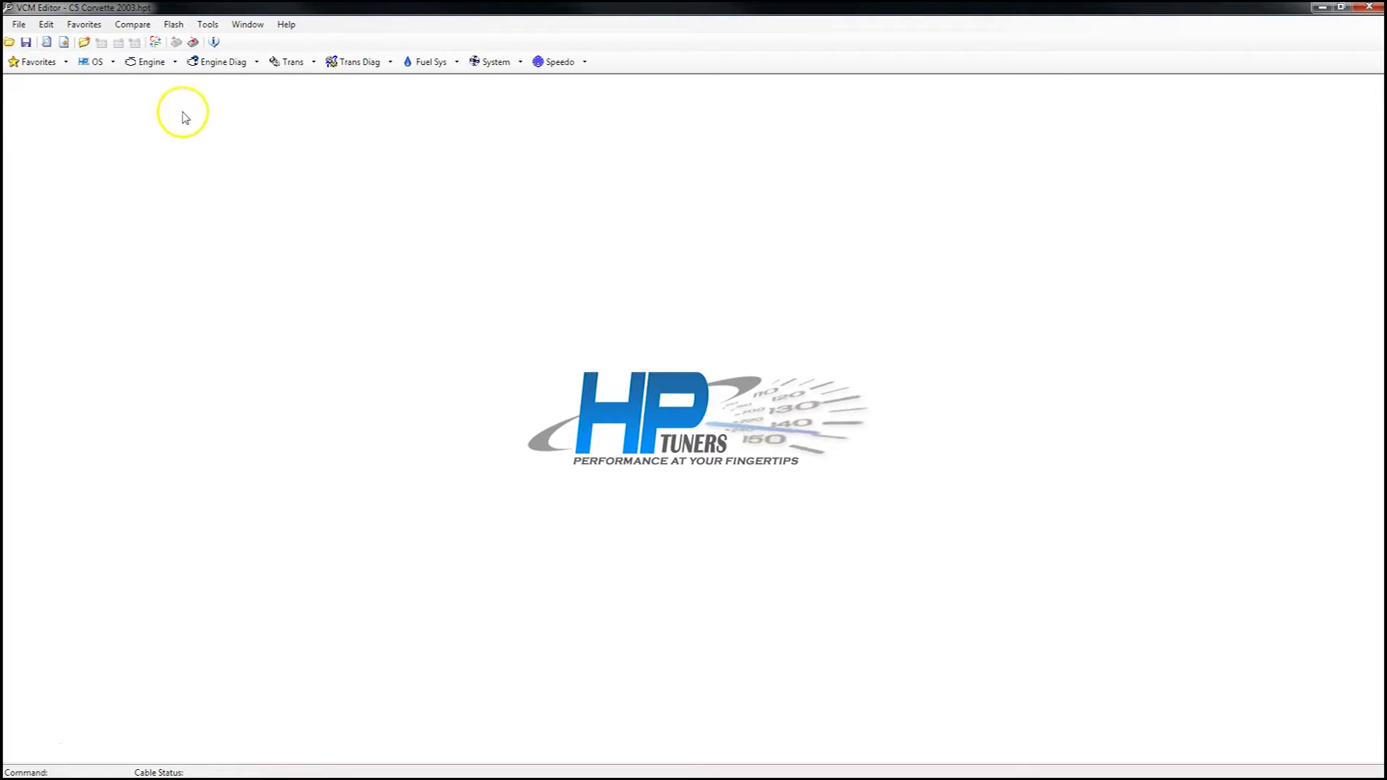
Step: Open the Engine parameters and show the general Fuel settings containing the injector control tables
{"action": "left_click", "coordinate": [152, 67]}
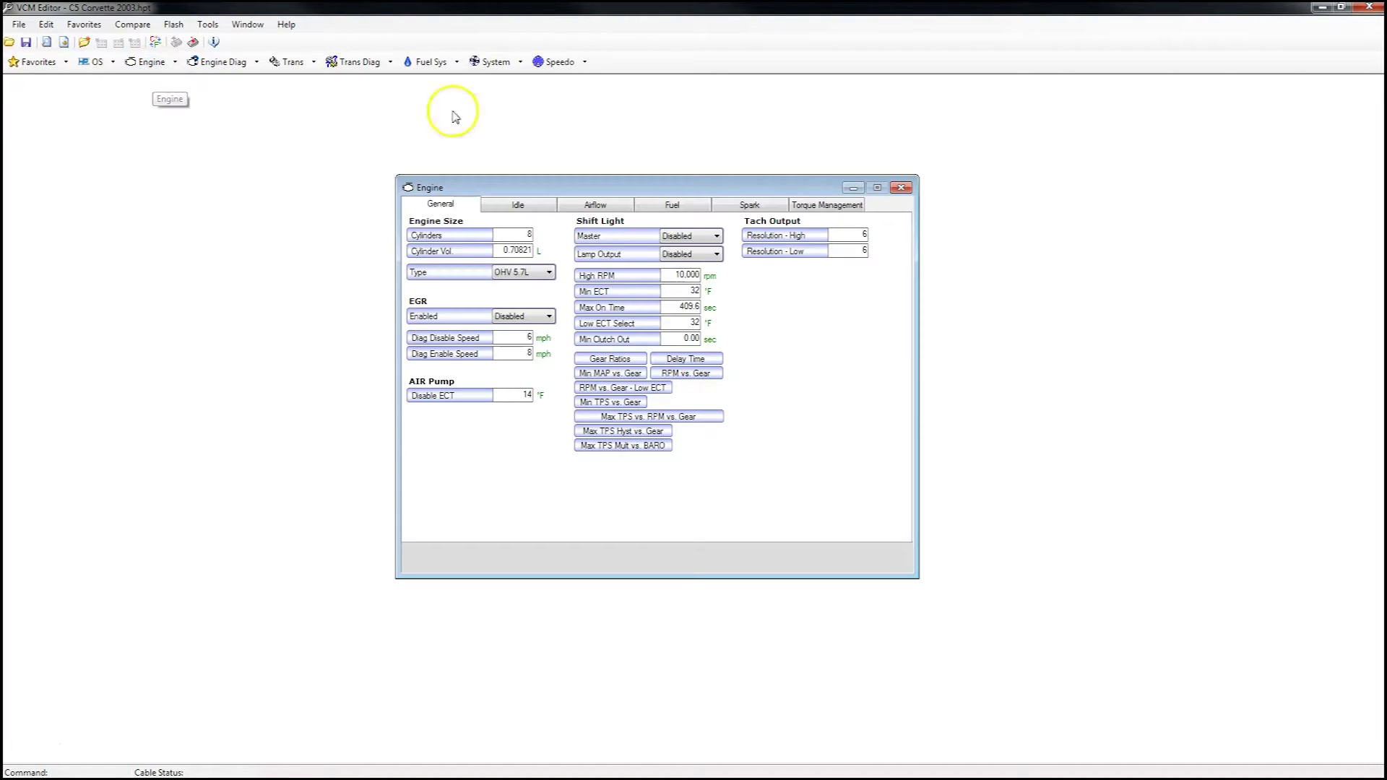
{"action": "left_click", "coordinate": [654, 206]}
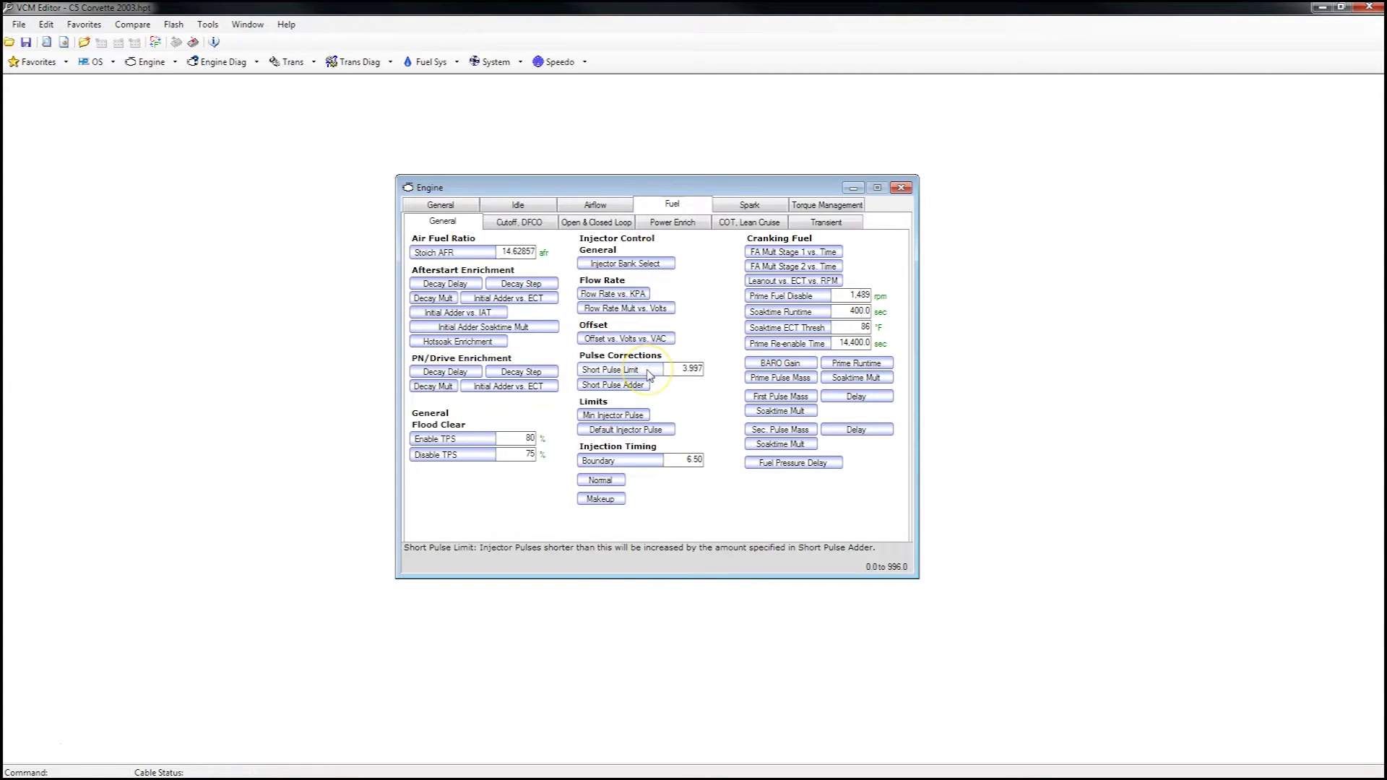
{"action": "left_click", "coordinate": [634, 415]}
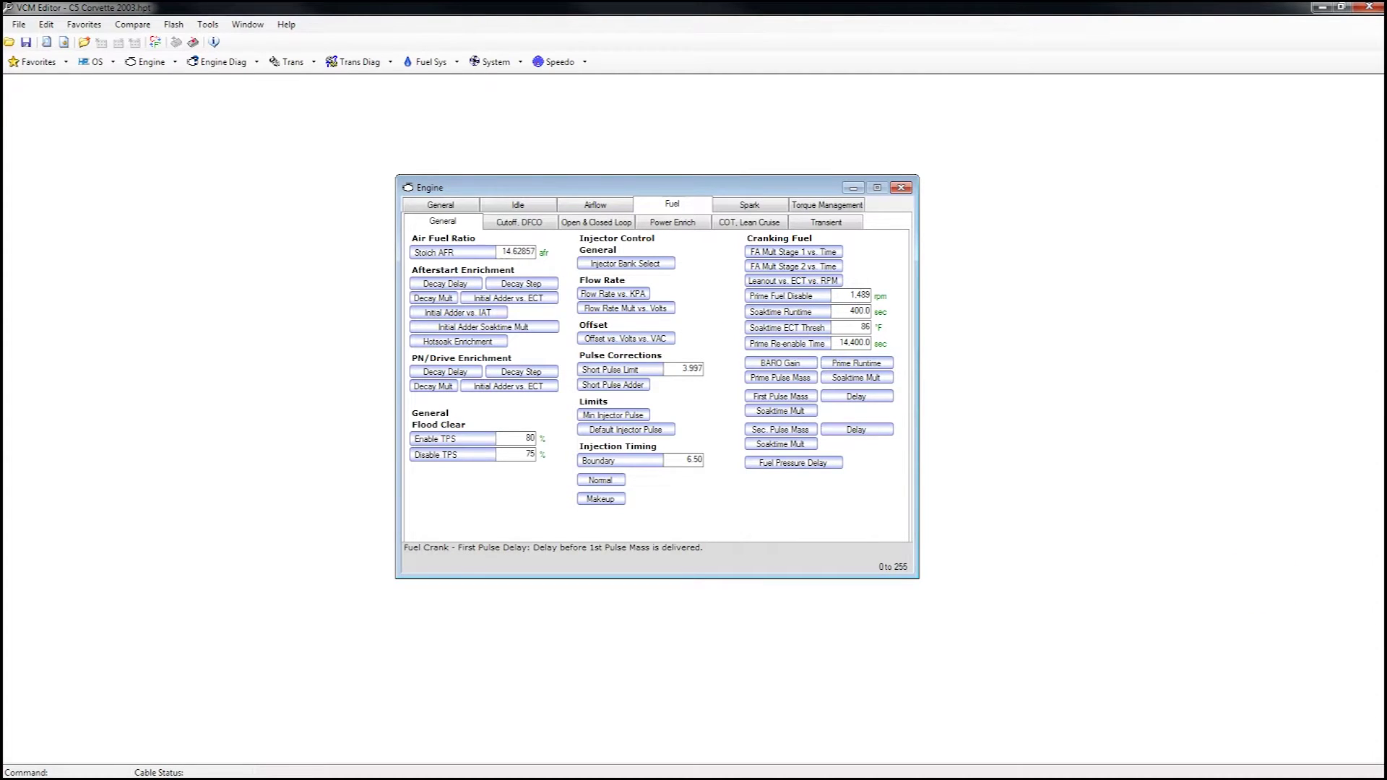
Step: Switch to the injector data spreadsheet in OpenOffice Calc, look over the E38 tables and controller sheets, and return to VCM Editor
{"action": "key", "text": "alt+Tab"}
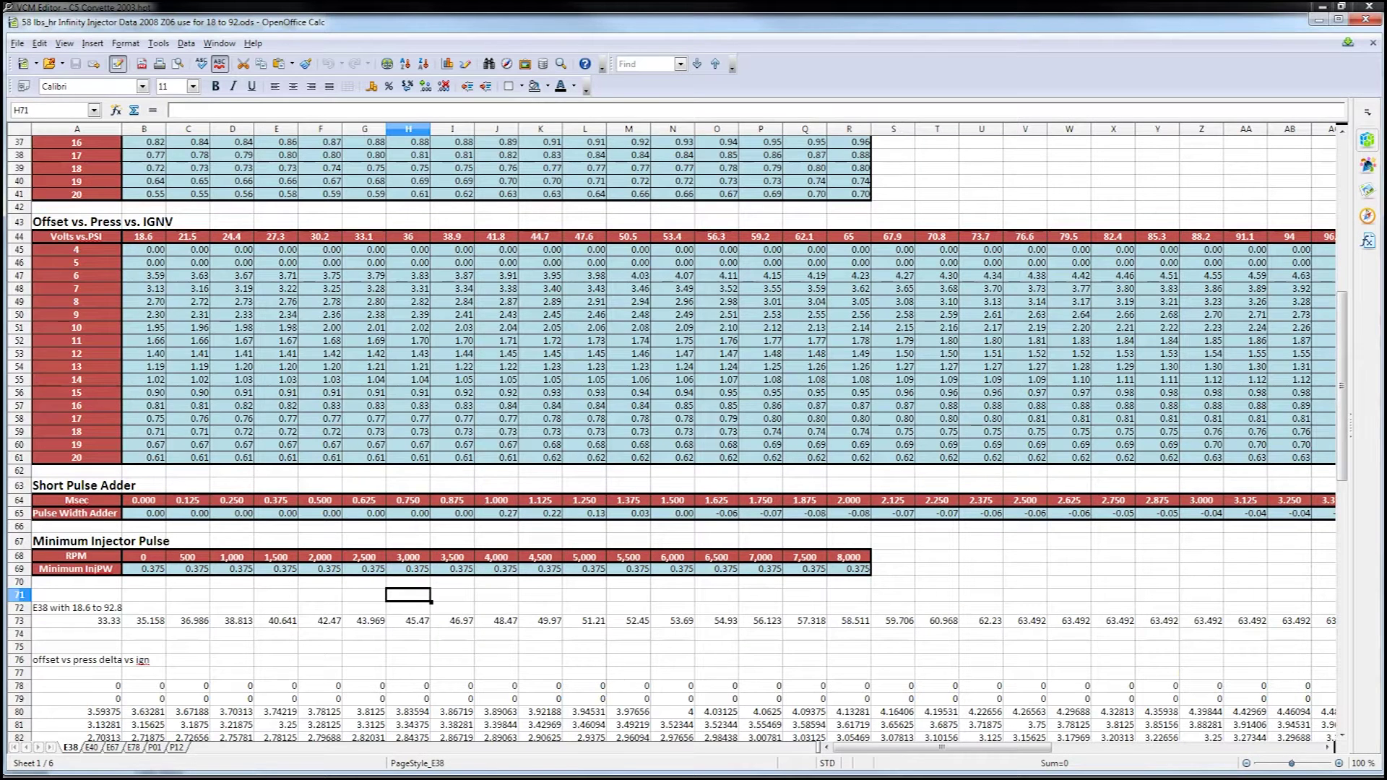
{"action": "left_click_drag", "start_coordinate": [1343, 356], "coordinate": [1344, 202]}
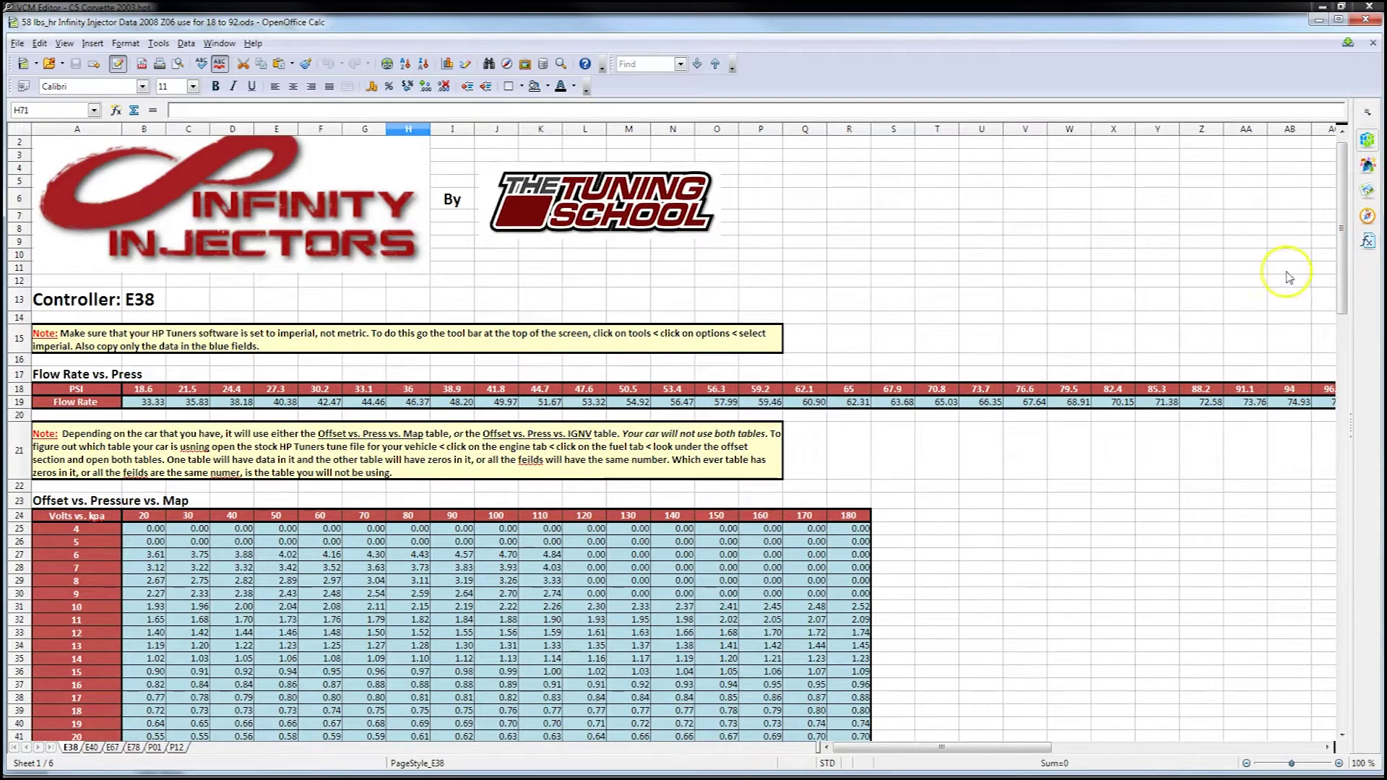
{"action": "left_click_drag", "start_coordinate": [1342, 267], "coordinate": [1336, 312]}
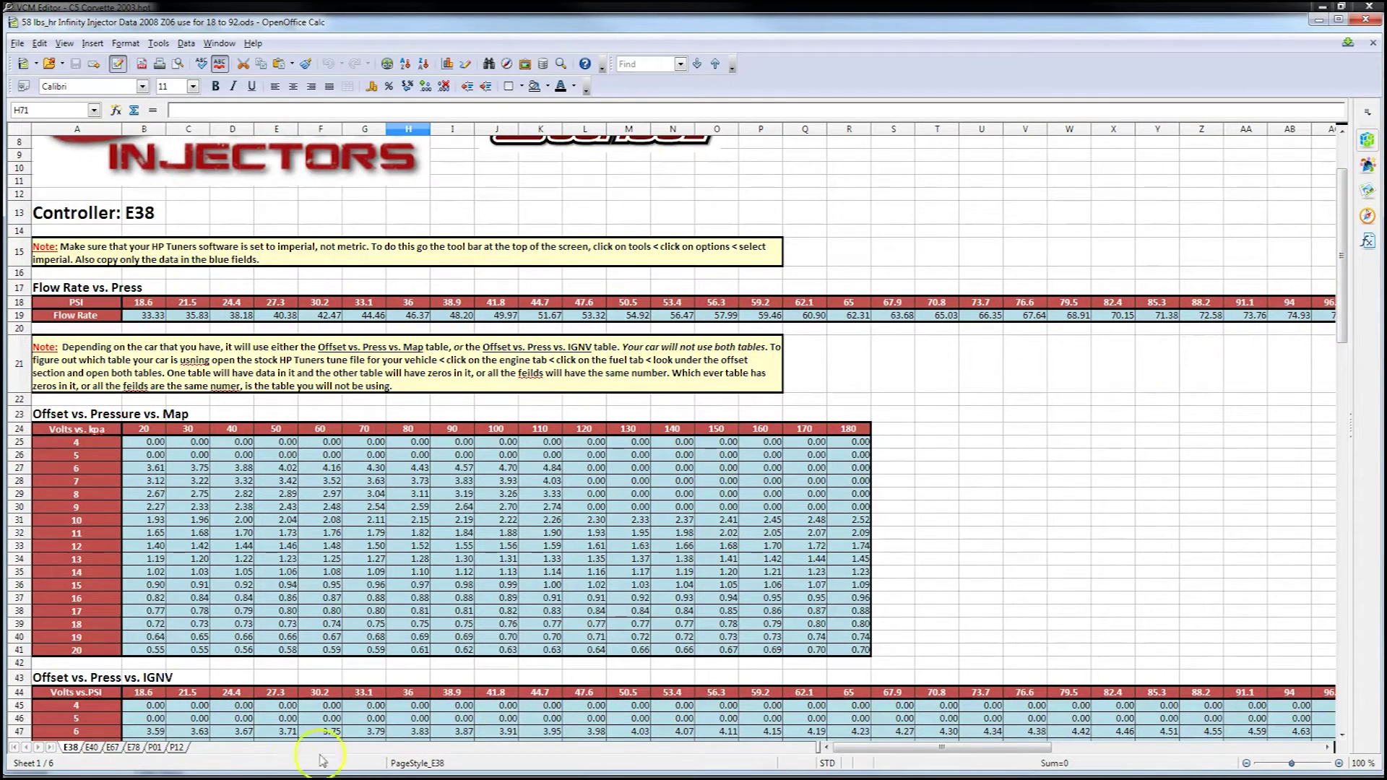
{"action": "left_click", "coordinate": [137, 749]}
{"action": "left_click", "coordinate": [1320, 19]}
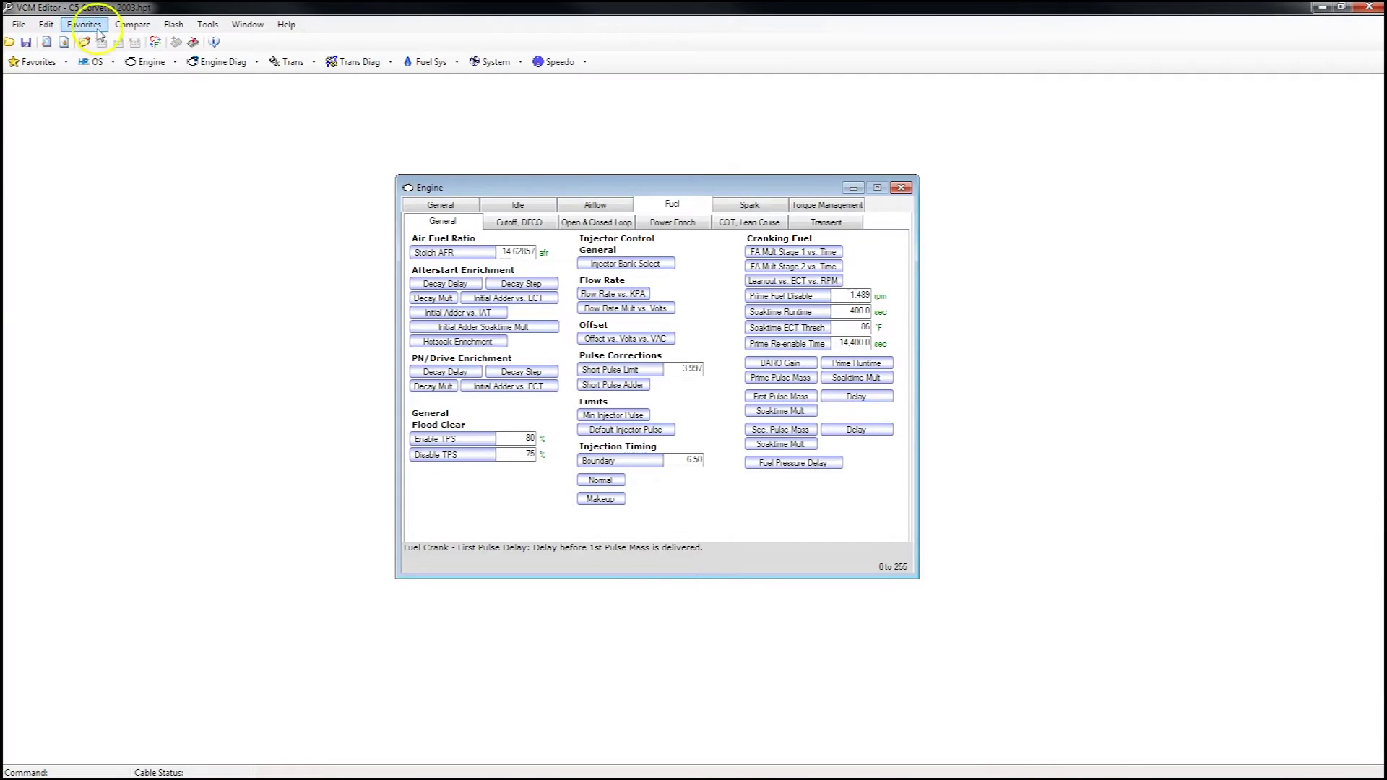
Step: Open the calibration details and show the controller details to identify the vehicle's controller type
{"action": "left_click", "coordinate": [44, 25]}
{"action": "left_click", "coordinate": [44, 25]}
{"action": "left_click", "coordinate": [46, 24]}
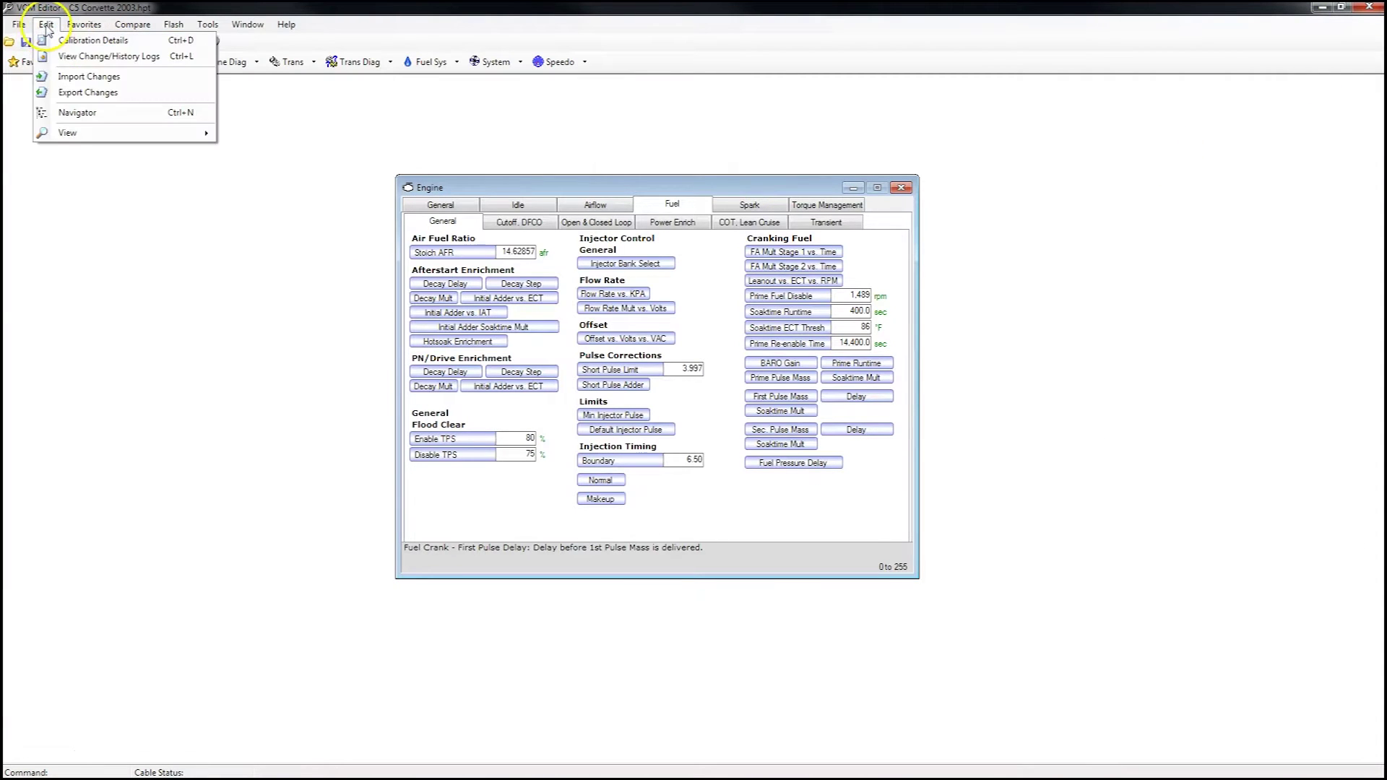
{"action": "left_click", "coordinate": [61, 48]}
{"action": "left_click", "coordinate": [234, 177]}
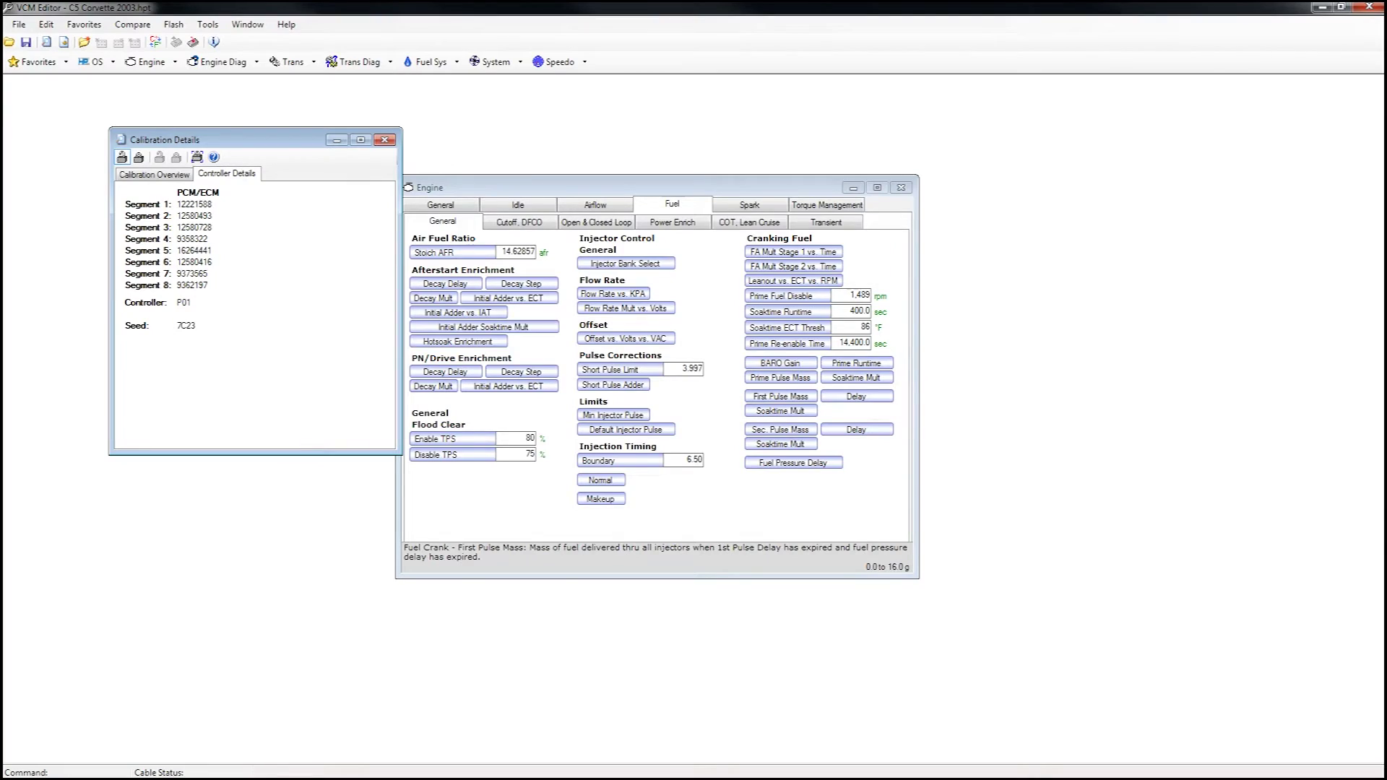
Step: Switch to the OpenOffice Calc spreadsheet, open the P01 controller sheet and review its injector tables
{"action": "key", "text": "alt+Tab"}
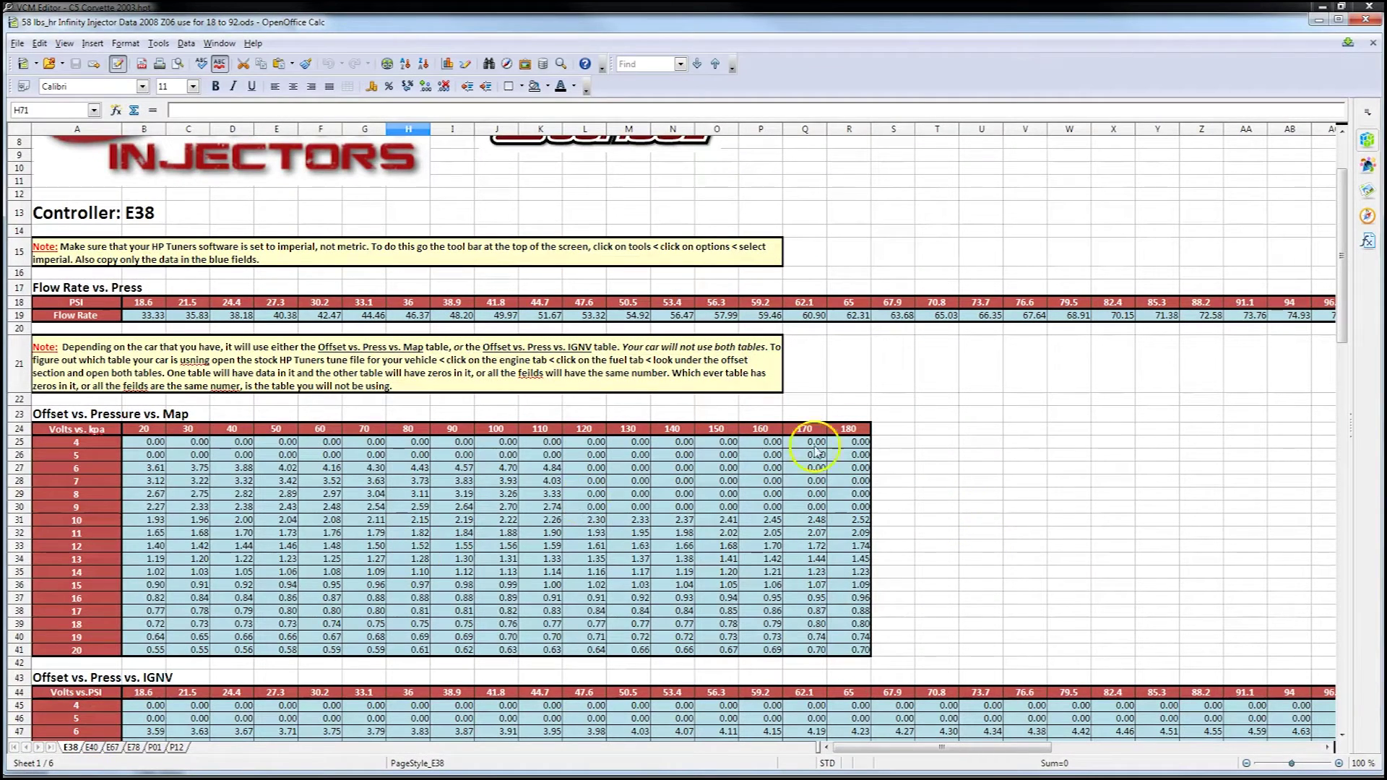
{"action": "left_click_drag", "start_coordinate": [1343, 332], "coordinate": [1346, 406]}
{"action": "left_click", "coordinate": [70, 752]}
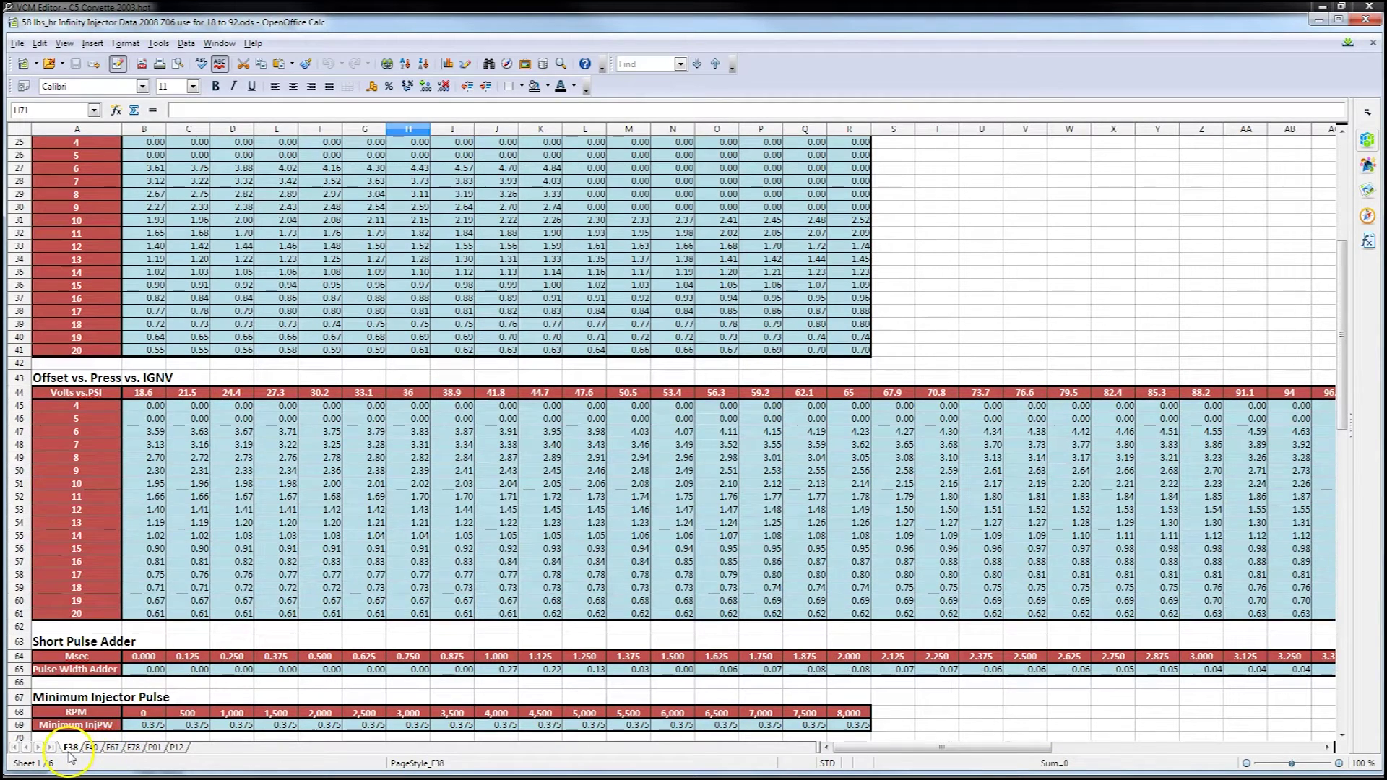
{"action": "left_click", "coordinate": [154, 748]}
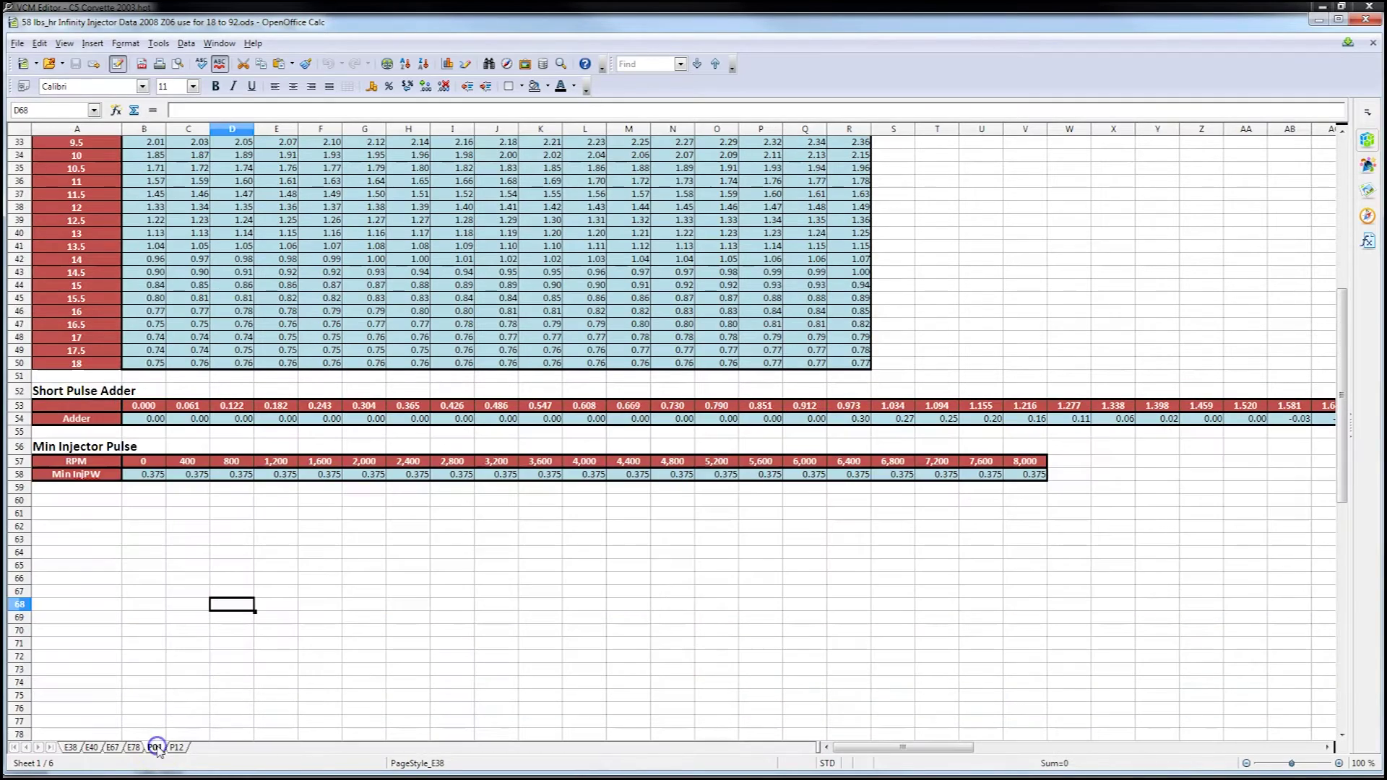
{"action": "left_click_drag", "start_coordinate": [1353, 470], "coordinate": [1338, 360]}
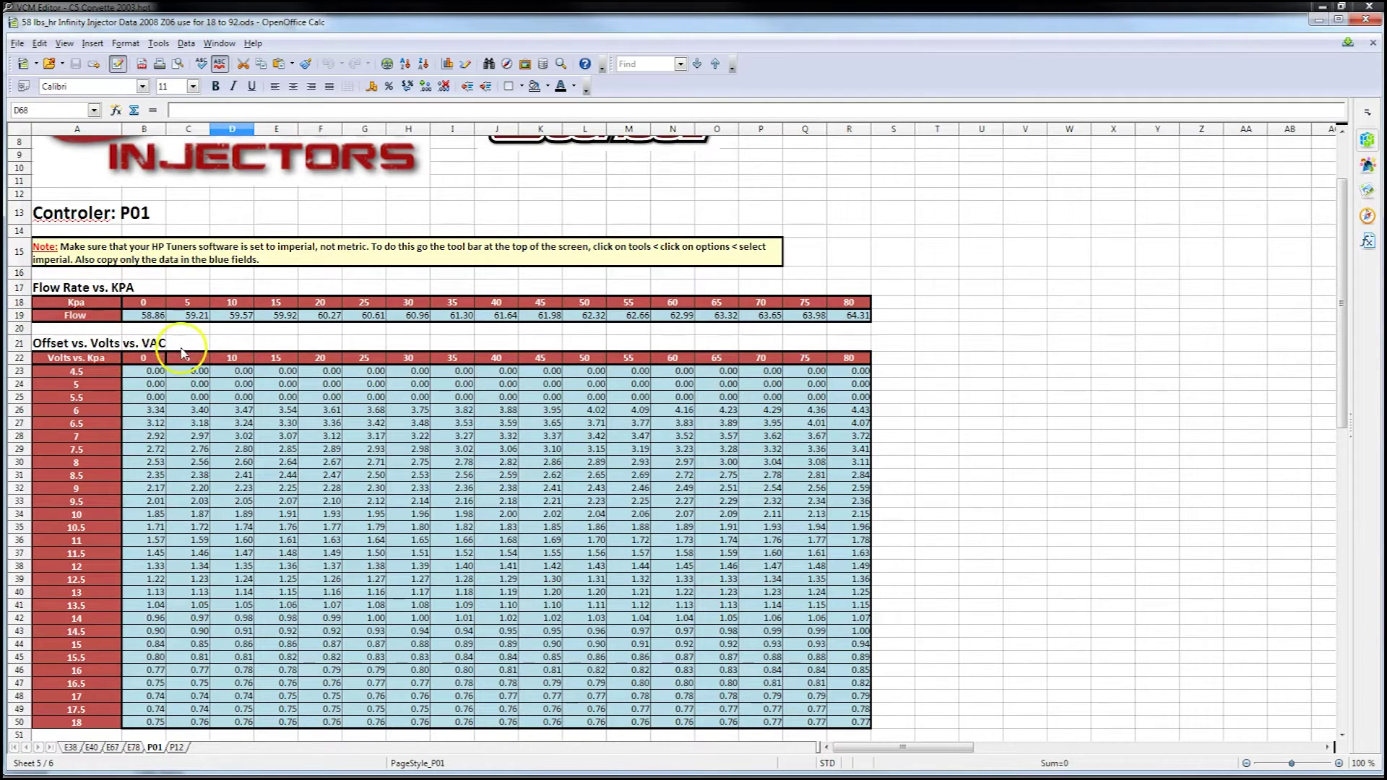
{"action": "left_click_drag", "start_coordinate": [1337, 358], "coordinate": [1341, 422]}
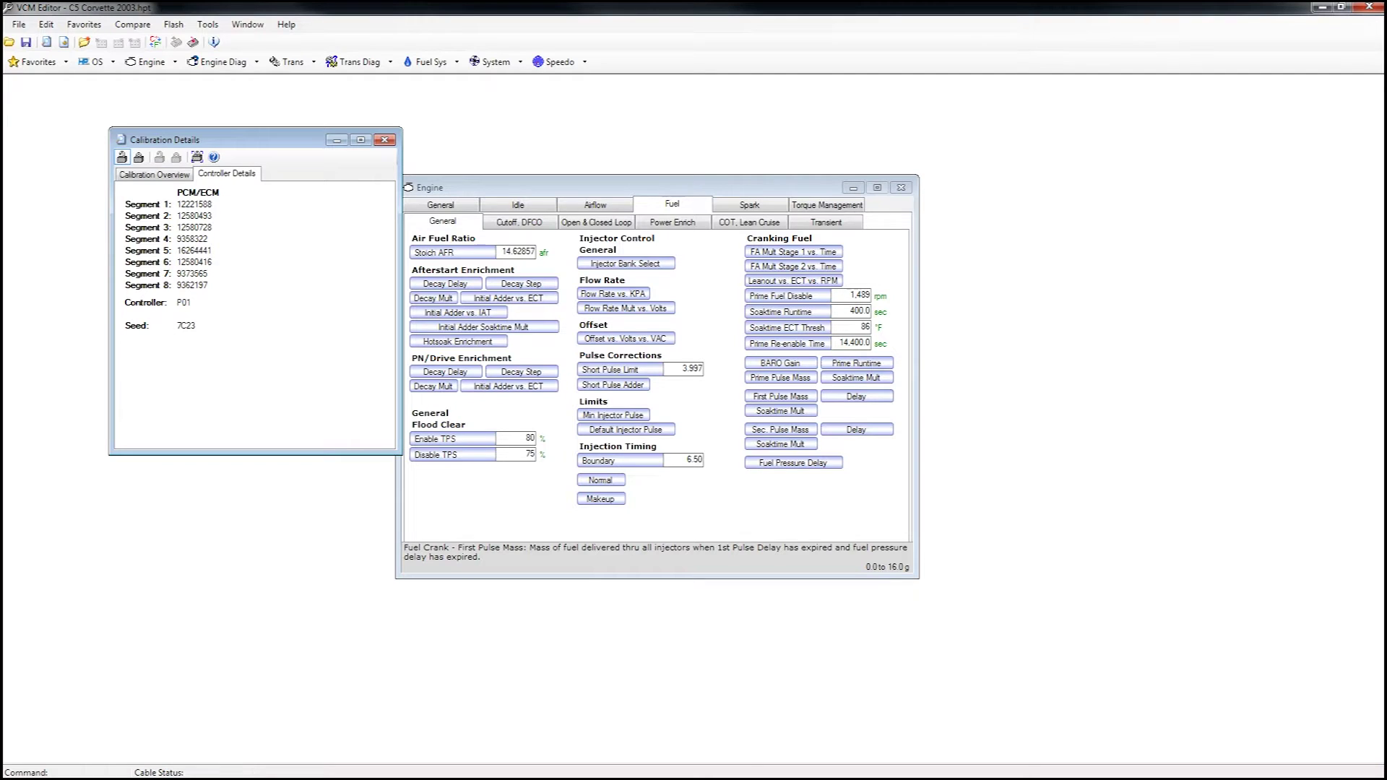
Step: Back in VCM Editor, close the calibration details and open the Injector Flow Rate vs. KPA VAC table
{"action": "left_click", "coordinate": [384, 139]}
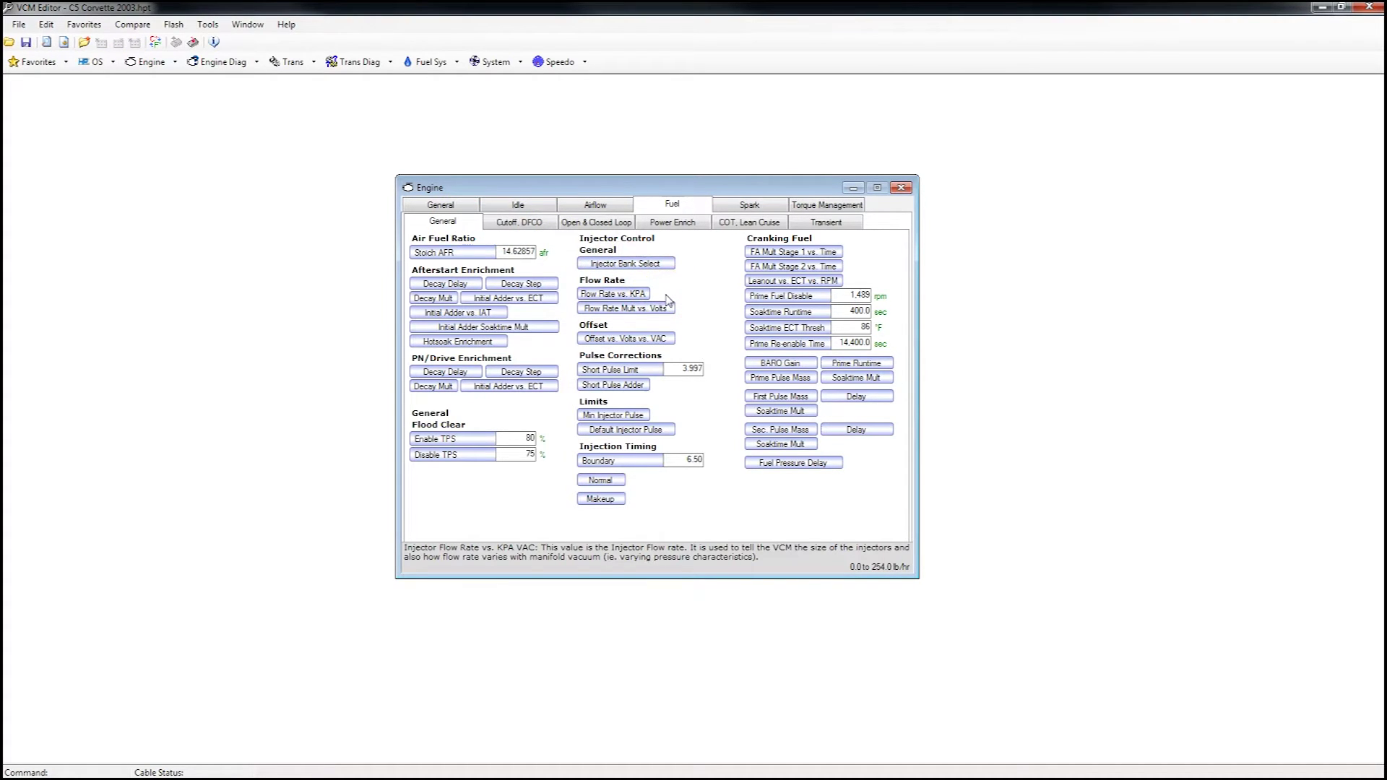
{"action": "left_click", "coordinate": [614, 294]}
{"action": "left_click_drag", "start_coordinate": [613, 237], "coordinate": [613, 254]}
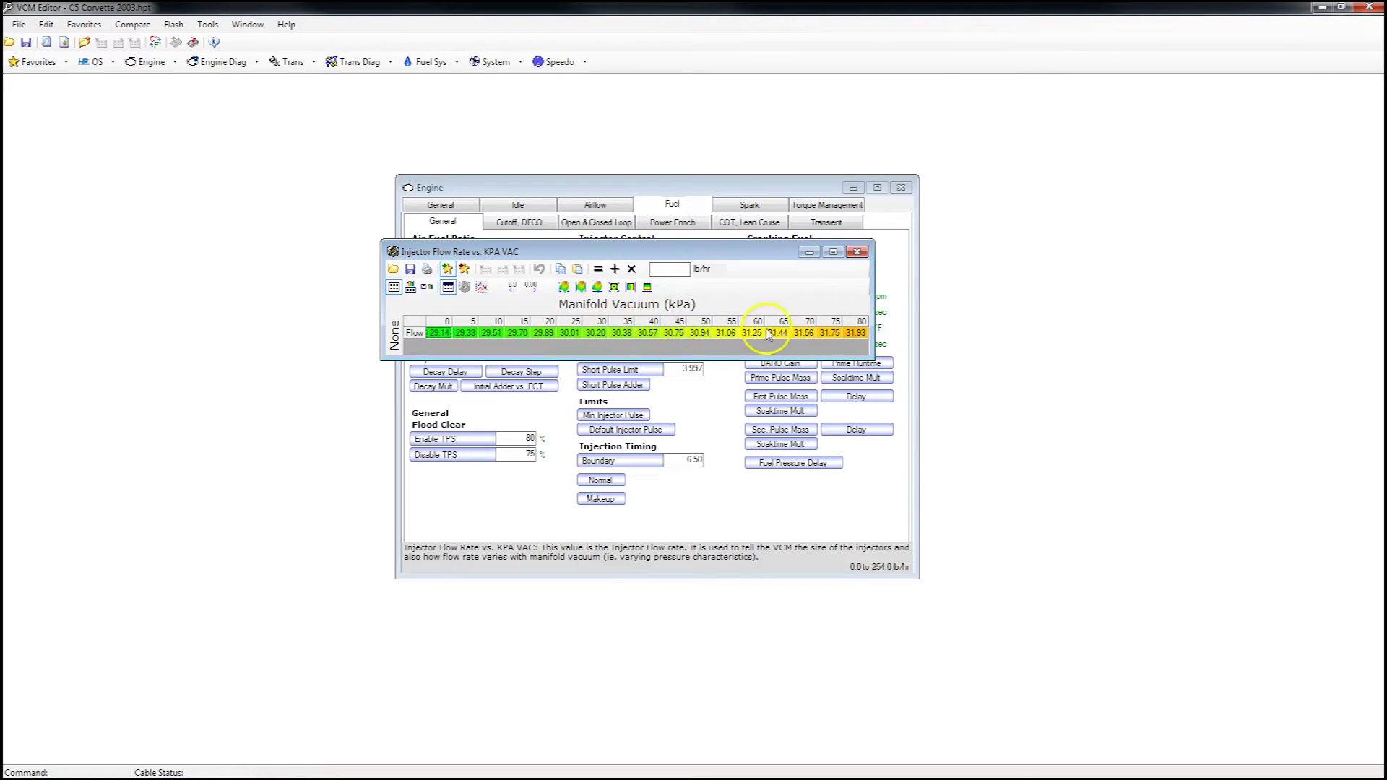
Step: In the OpenOffice Calc spreadsheet, copy the blue Flow Rate vs. KPA values in B19:R19 of the P01 sheet
{"action": "key", "text": "alt+Tab"}
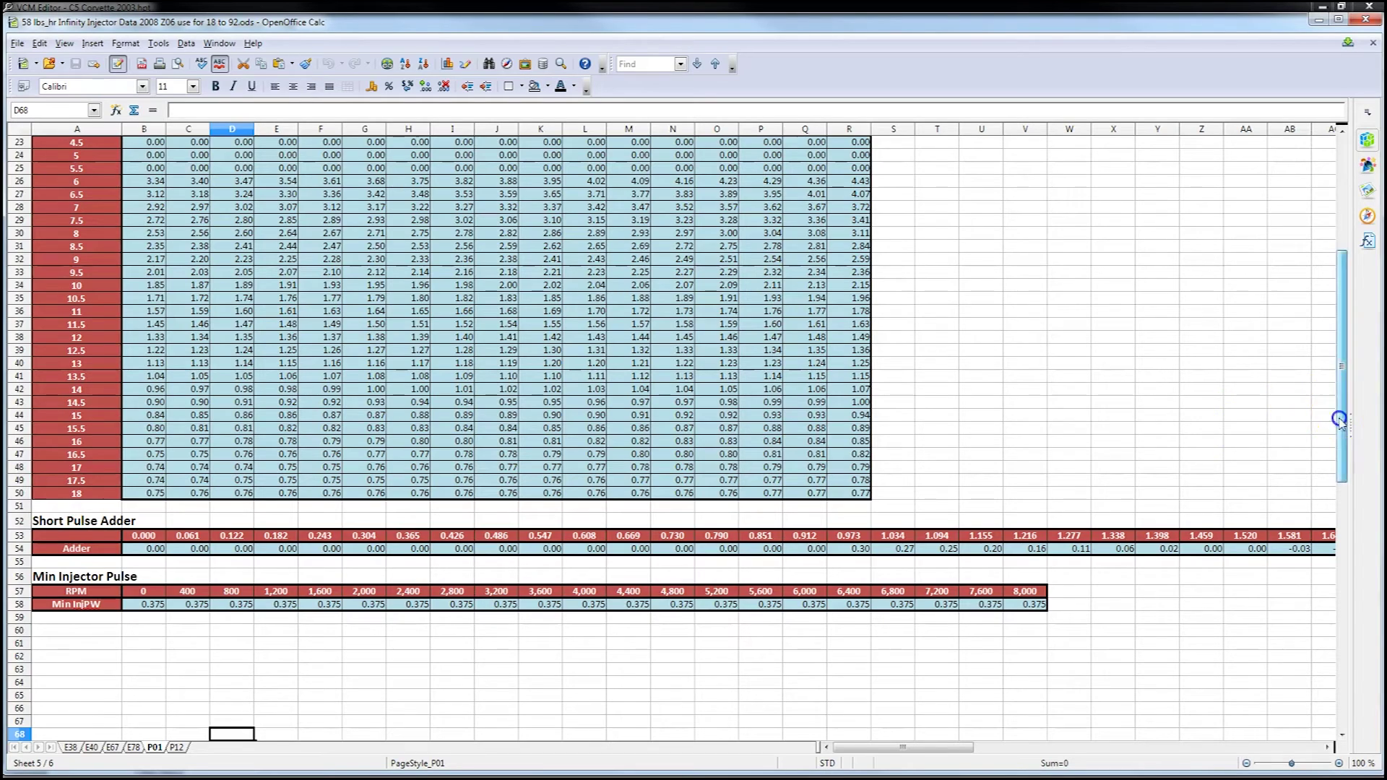
{"action": "scroll", "coordinate": [1342, 390], "scroll_direction": "up", "scroll_amount": 8}
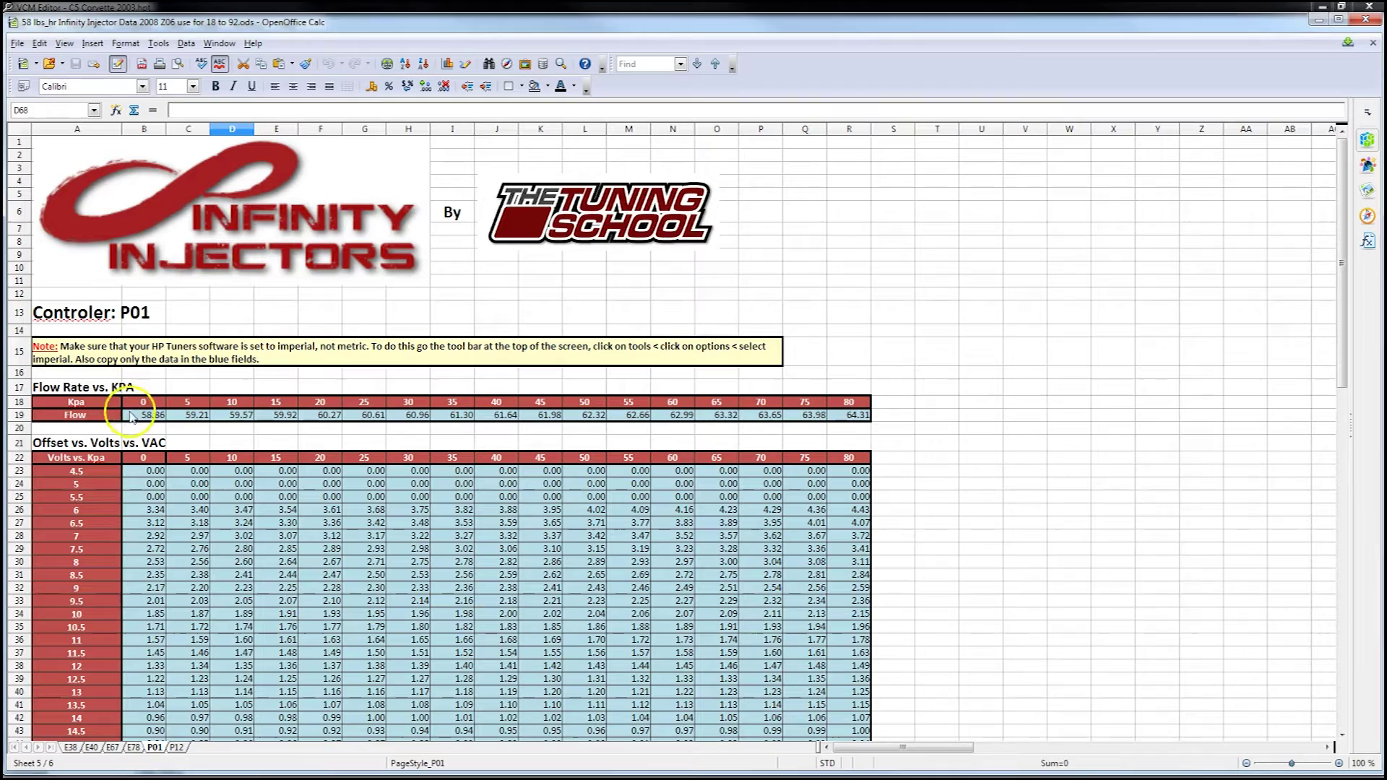
{"action": "left_click_drag", "start_coordinate": [144, 420], "coordinate": [849, 418]}
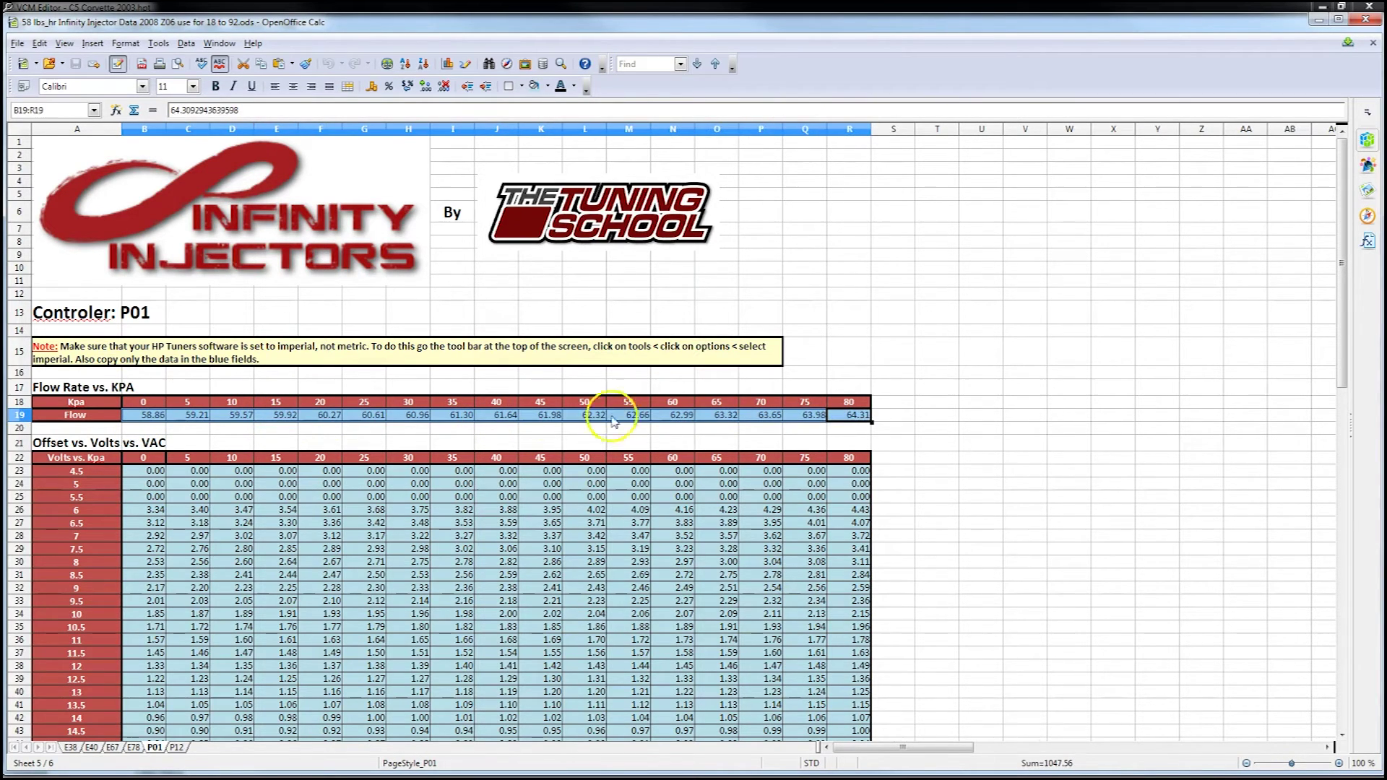
{"action": "right_click", "coordinate": [144, 418]}
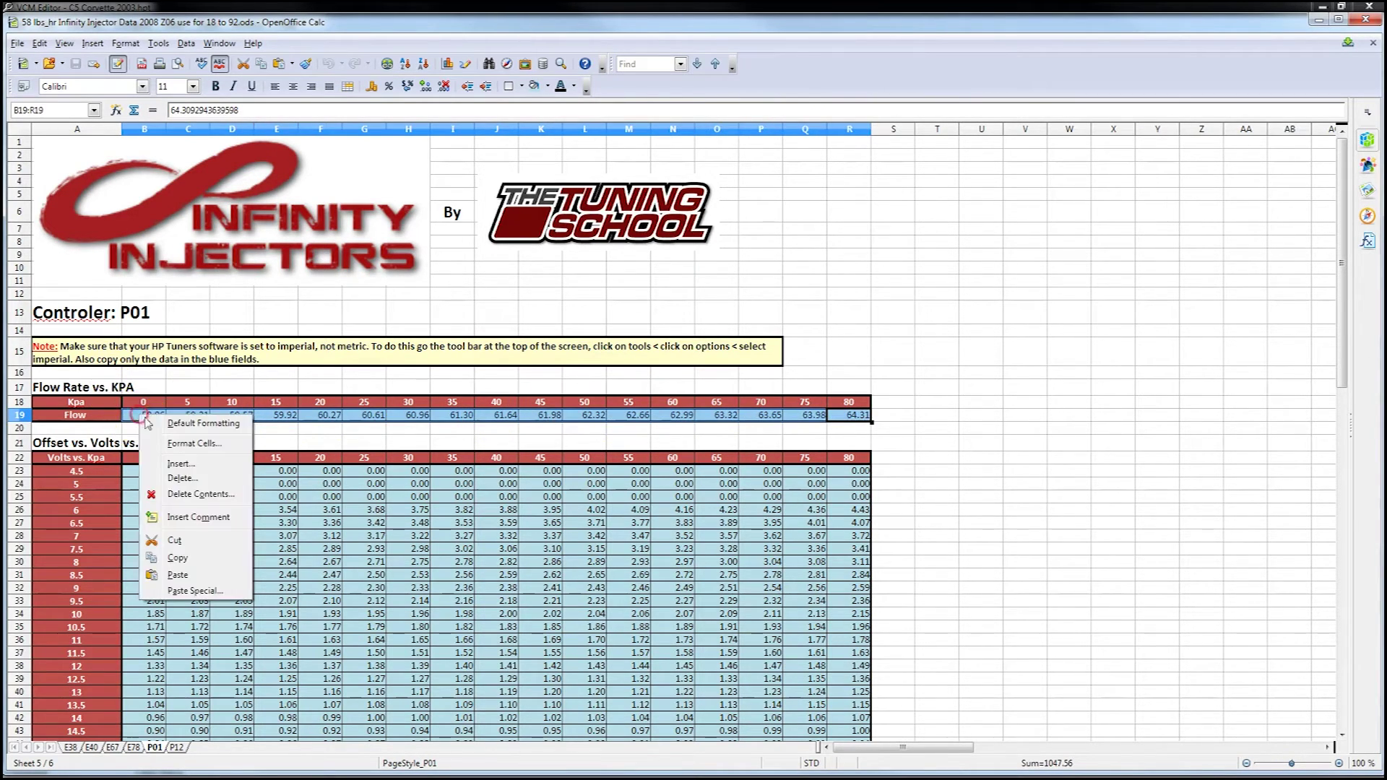
{"action": "left_click", "coordinate": [193, 557]}
Step: Return to VCM Editor and paste the copied flow rates over the entire Flow row of the injector flow rate table
{"action": "key", "text": "alt+Tab"}
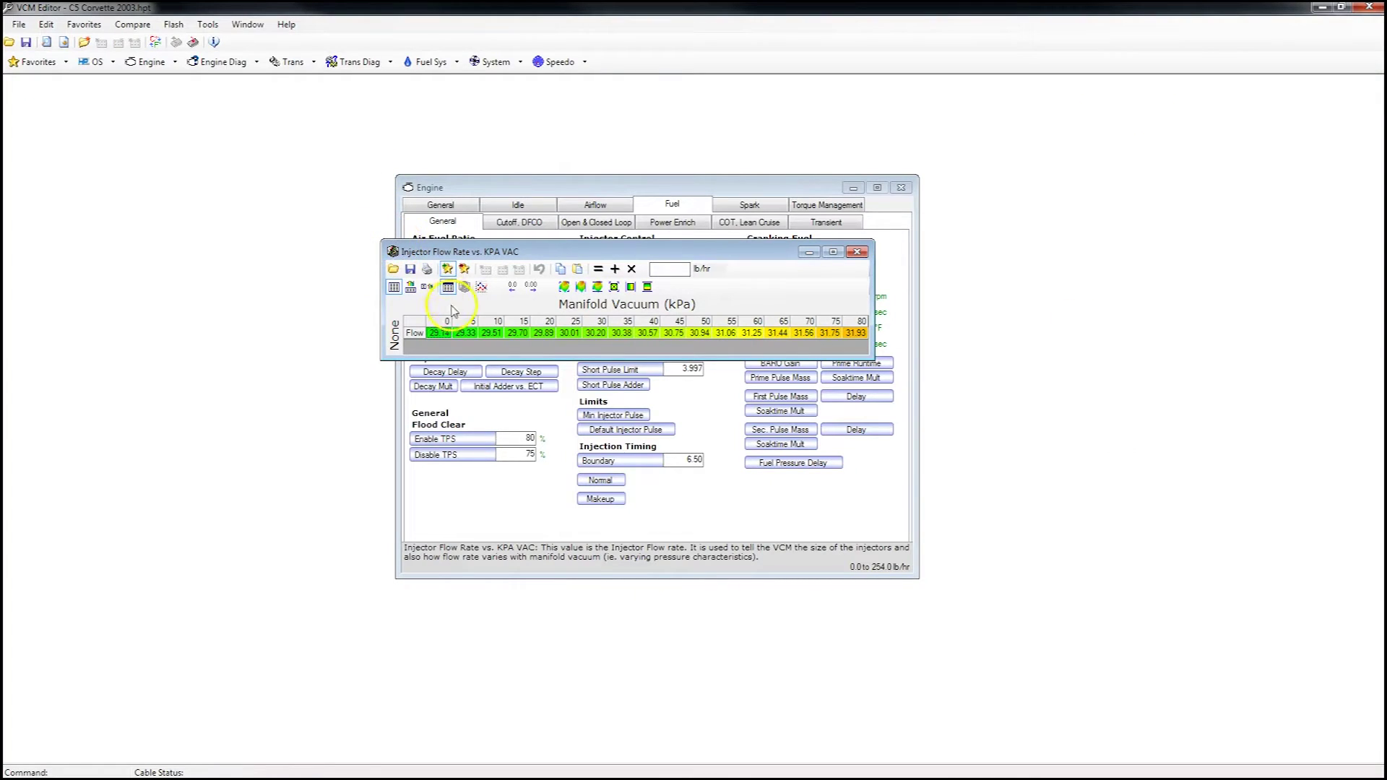
{"action": "left_click", "coordinate": [416, 333]}
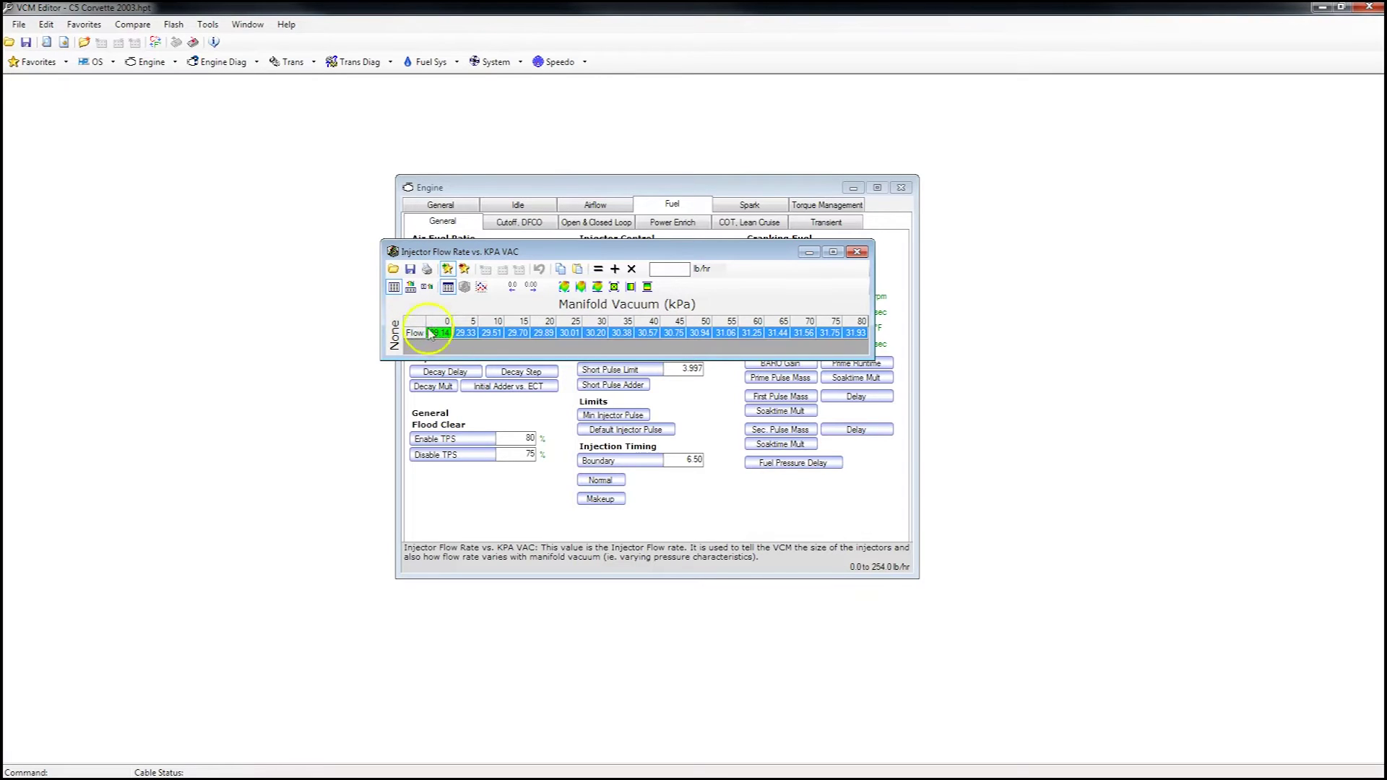
{"action": "right_click", "coordinate": [470, 333]}
{"action": "left_click", "coordinate": [547, 371]}
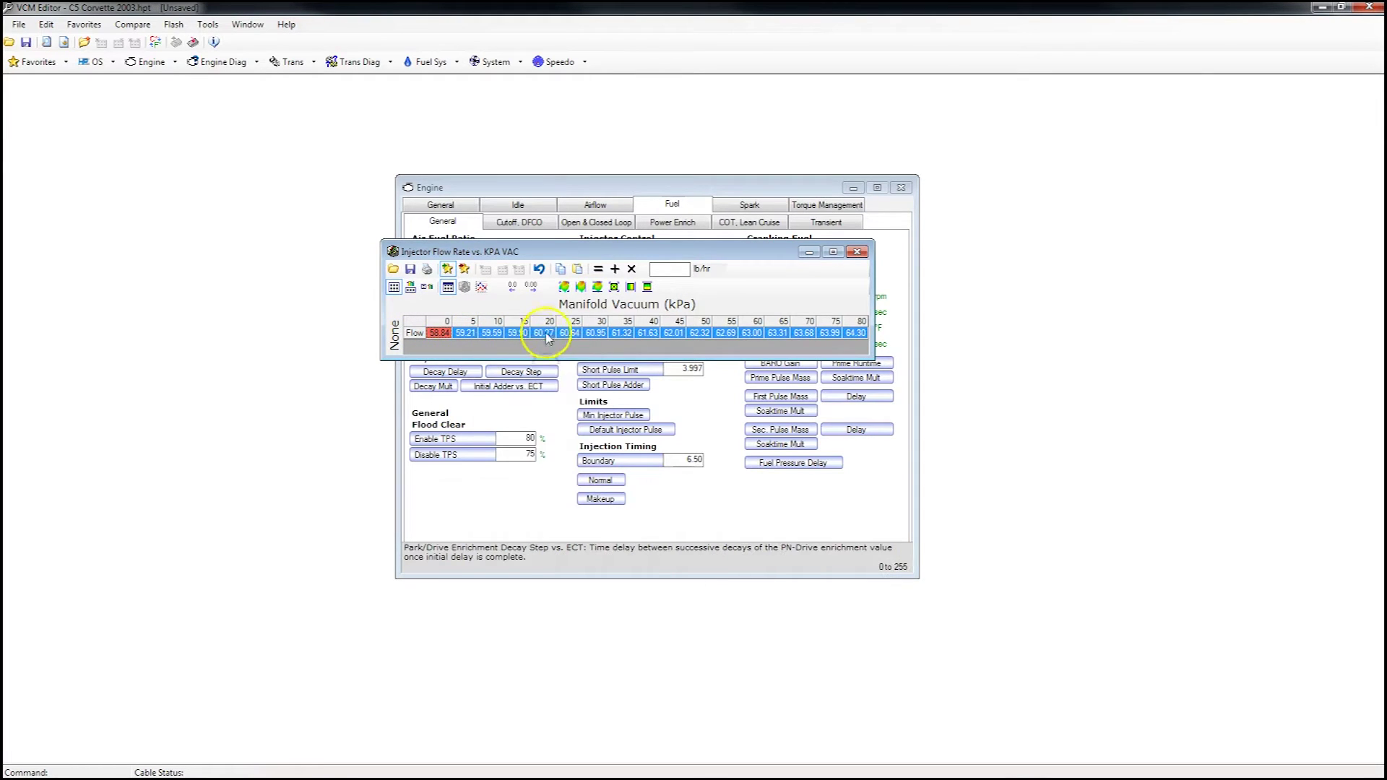
{"action": "left_click", "coordinate": [545, 346]}
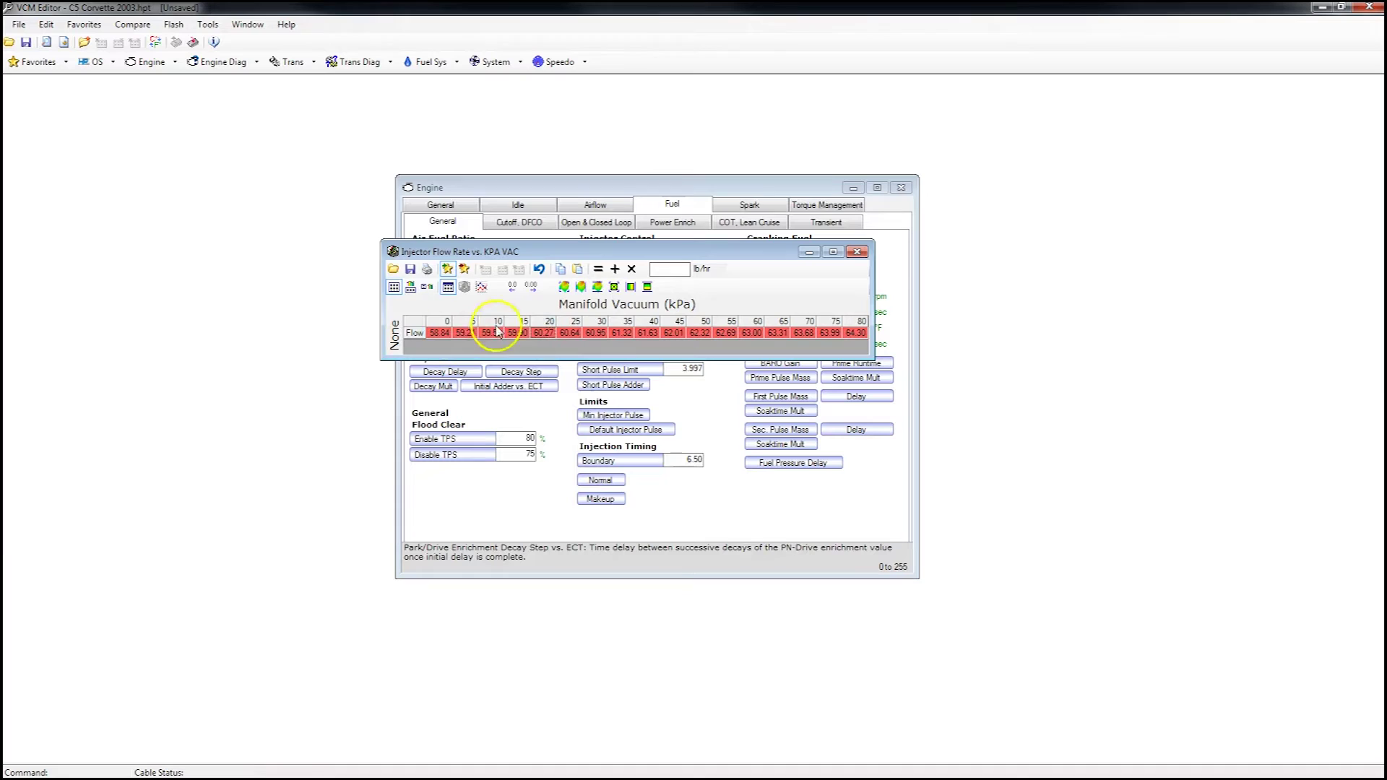
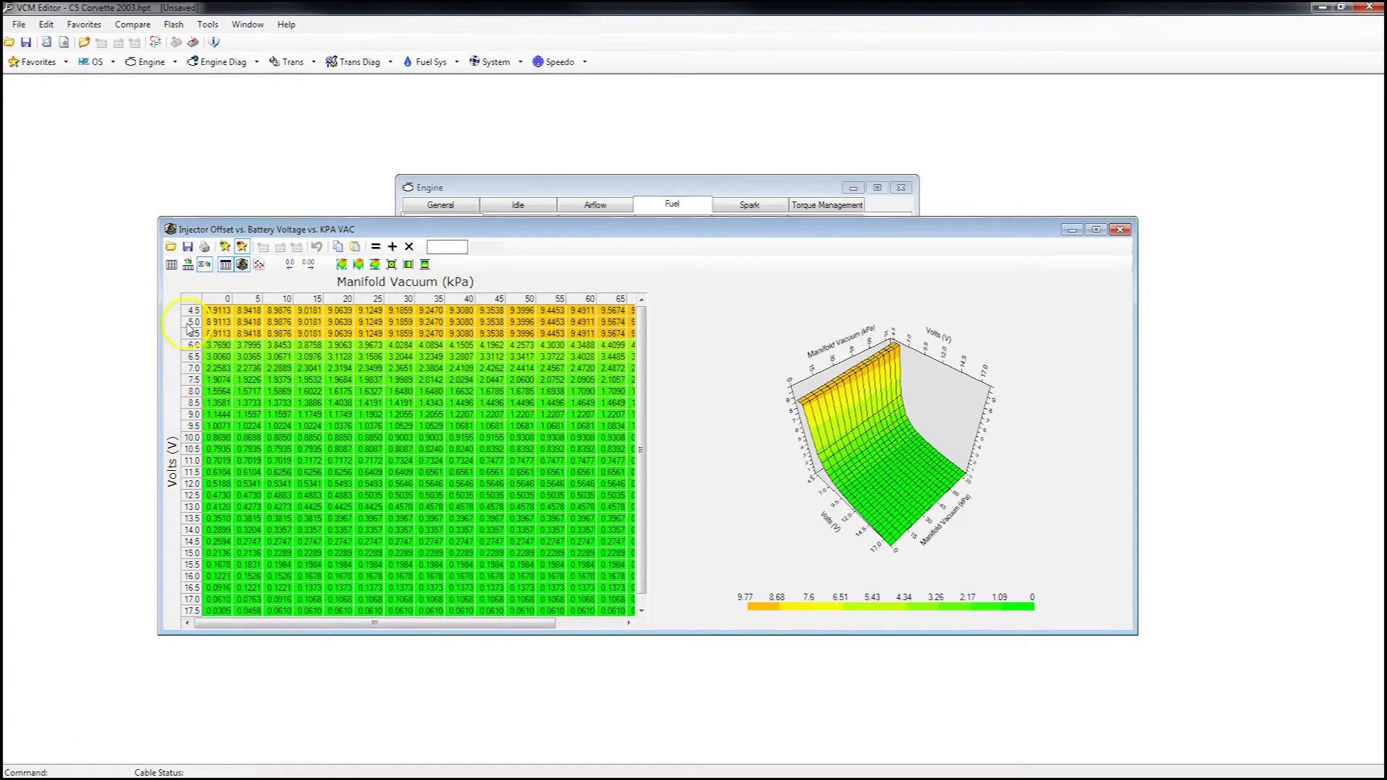
Step: Examine the Injector Offset vs. Battery Voltage vs. KPA VAC table, highlighting the 12.0 to 14.0 V rows
{"action": "scroll", "coordinate": [644, 419], "scroll_direction": "down", "scroll_amount": 1}
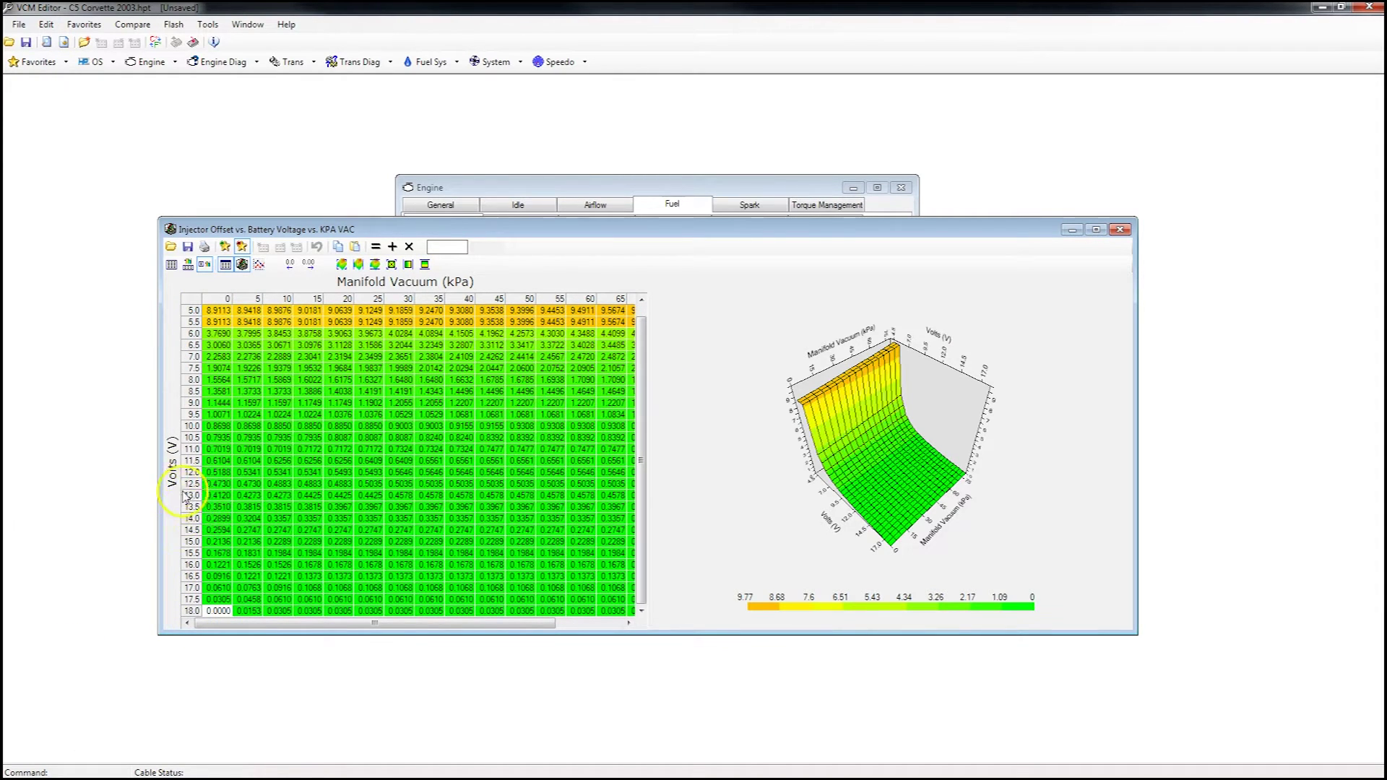
{"action": "left_click_drag", "start_coordinate": [190, 472], "coordinate": [191, 518]}
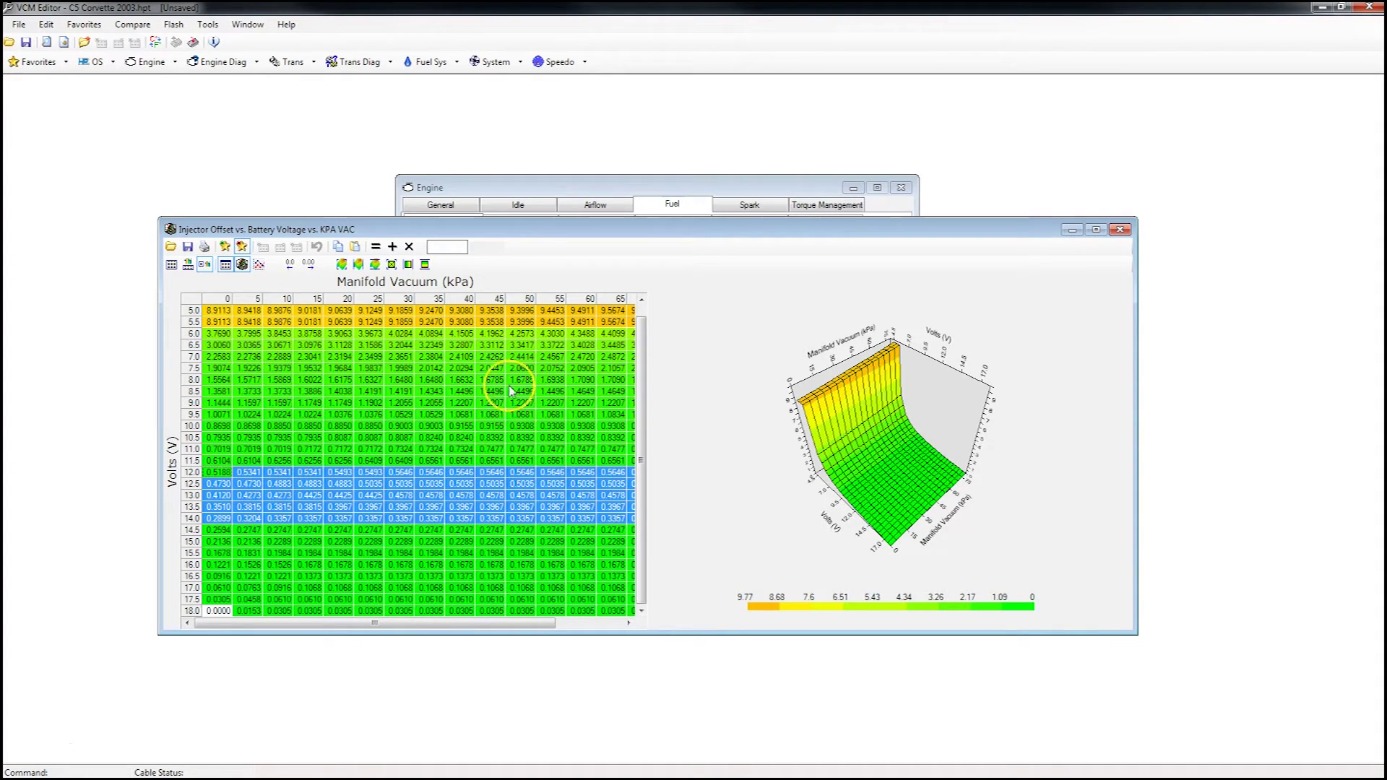
{"action": "left_click", "coordinate": [642, 388]}
{"action": "left_click_drag", "start_coordinate": [642, 388], "coordinate": [642, 378]}
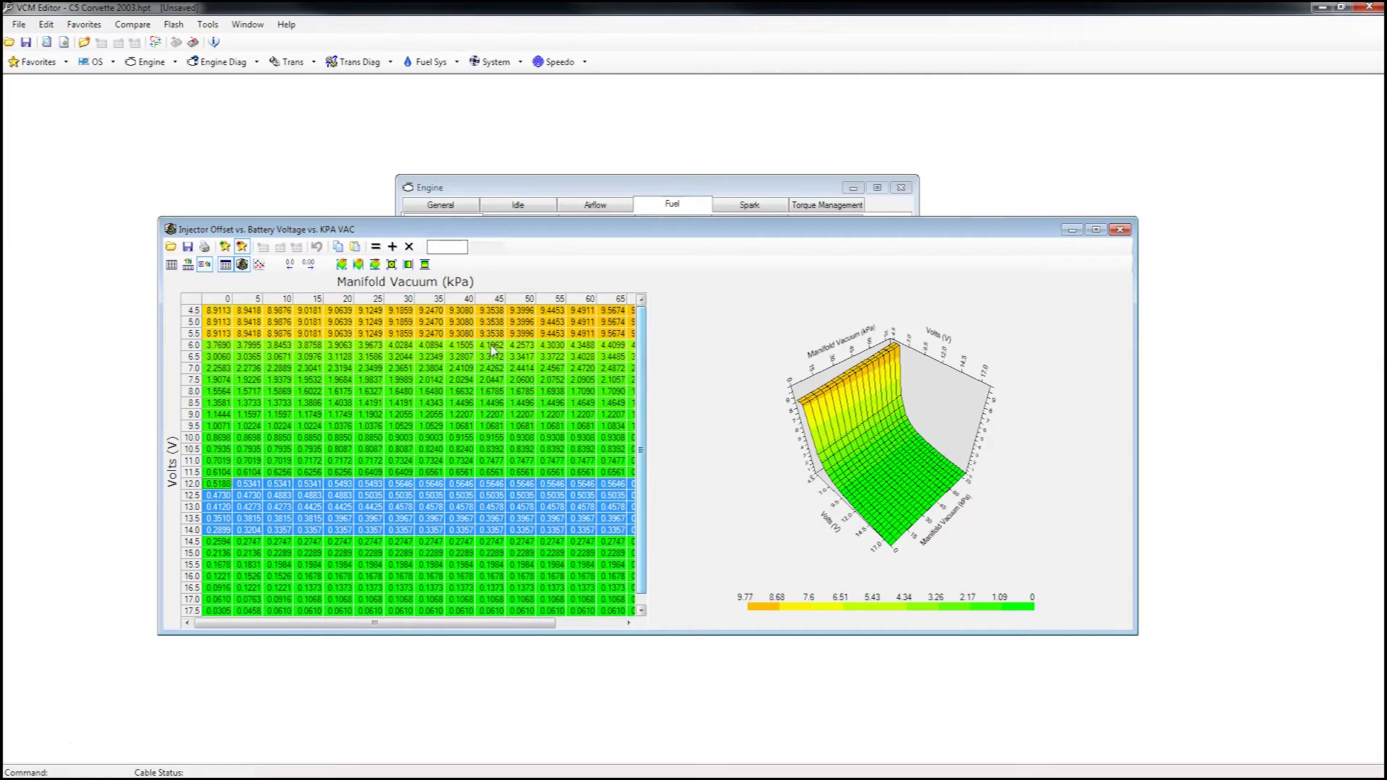
{"action": "left_click", "coordinate": [269, 334]}
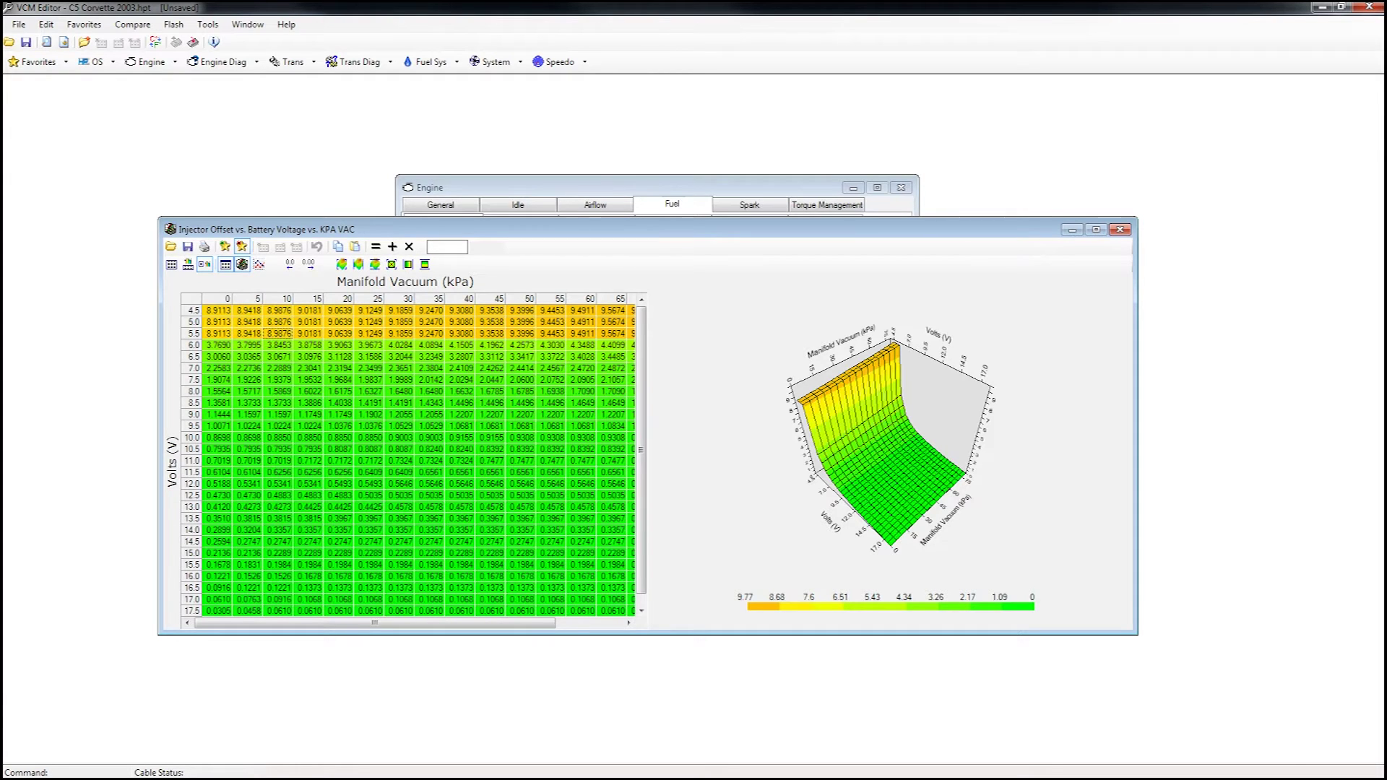
Step: Switch to the OpenOffice Calc spreadsheet and copy the blue Offset vs. Volts vs. VAC values in B23:R50 of the P01 sheet
{"action": "key", "text": "alt+Tab"}
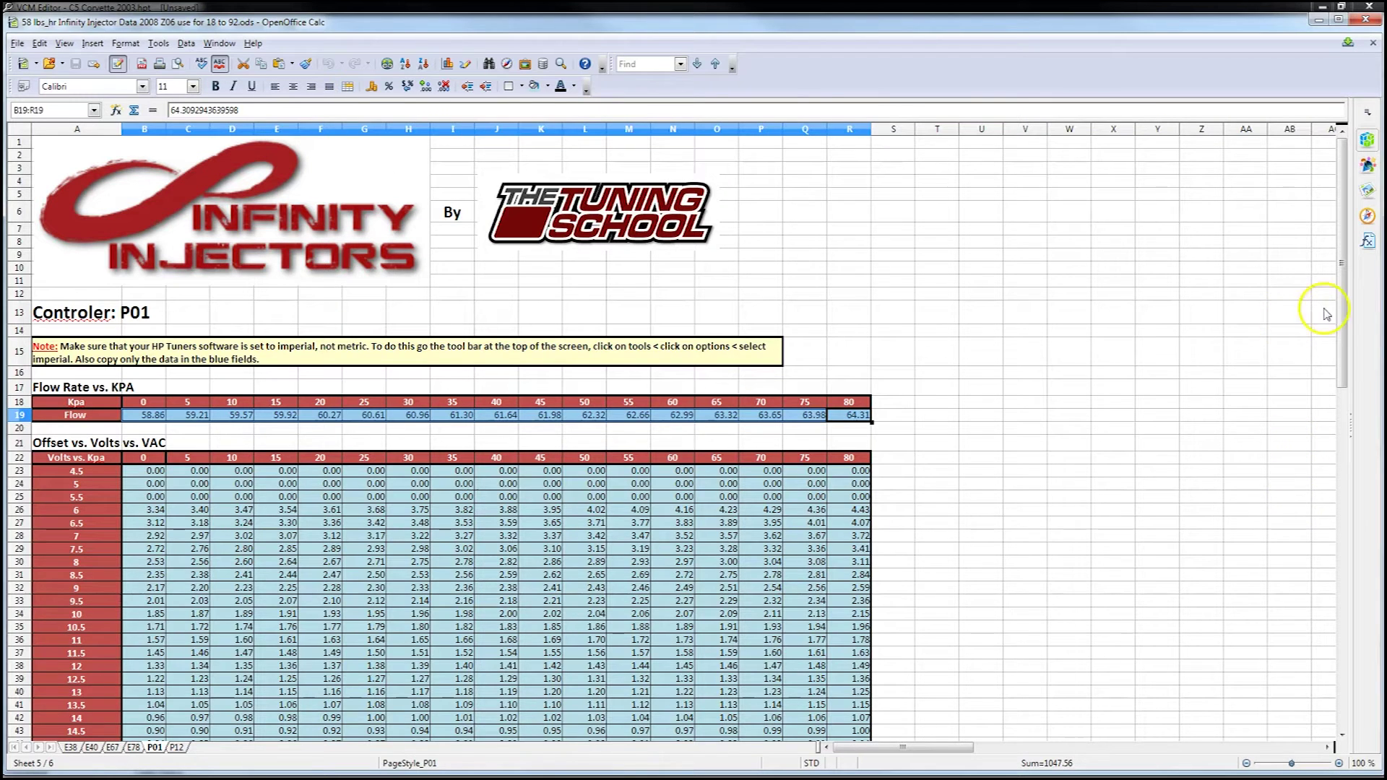
{"action": "scroll", "coordinate": [1342, 318], "scroll_direction": "down", "scroll_amount": 4}
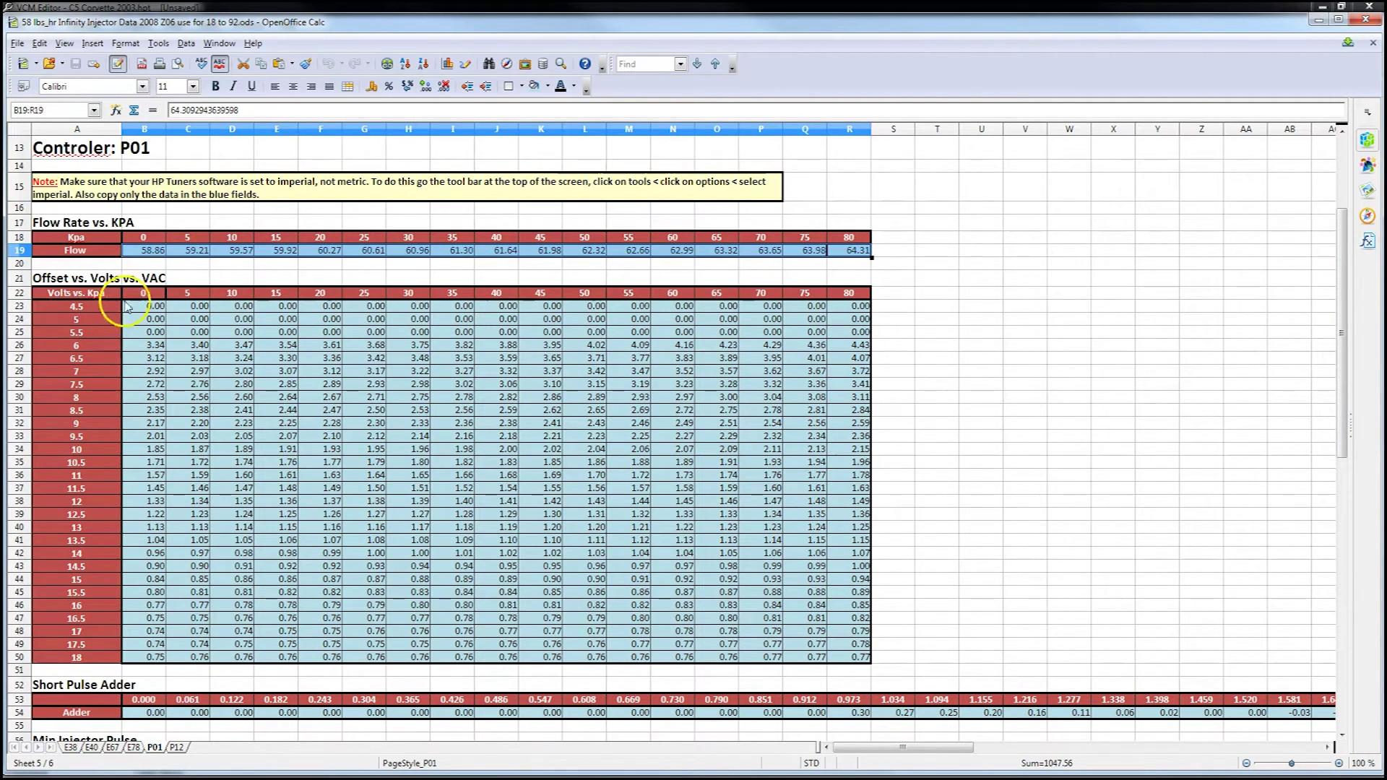
{"action": "left_click_drag", "start_coordinate": [138, 296], "coordinate": [831, 290]}
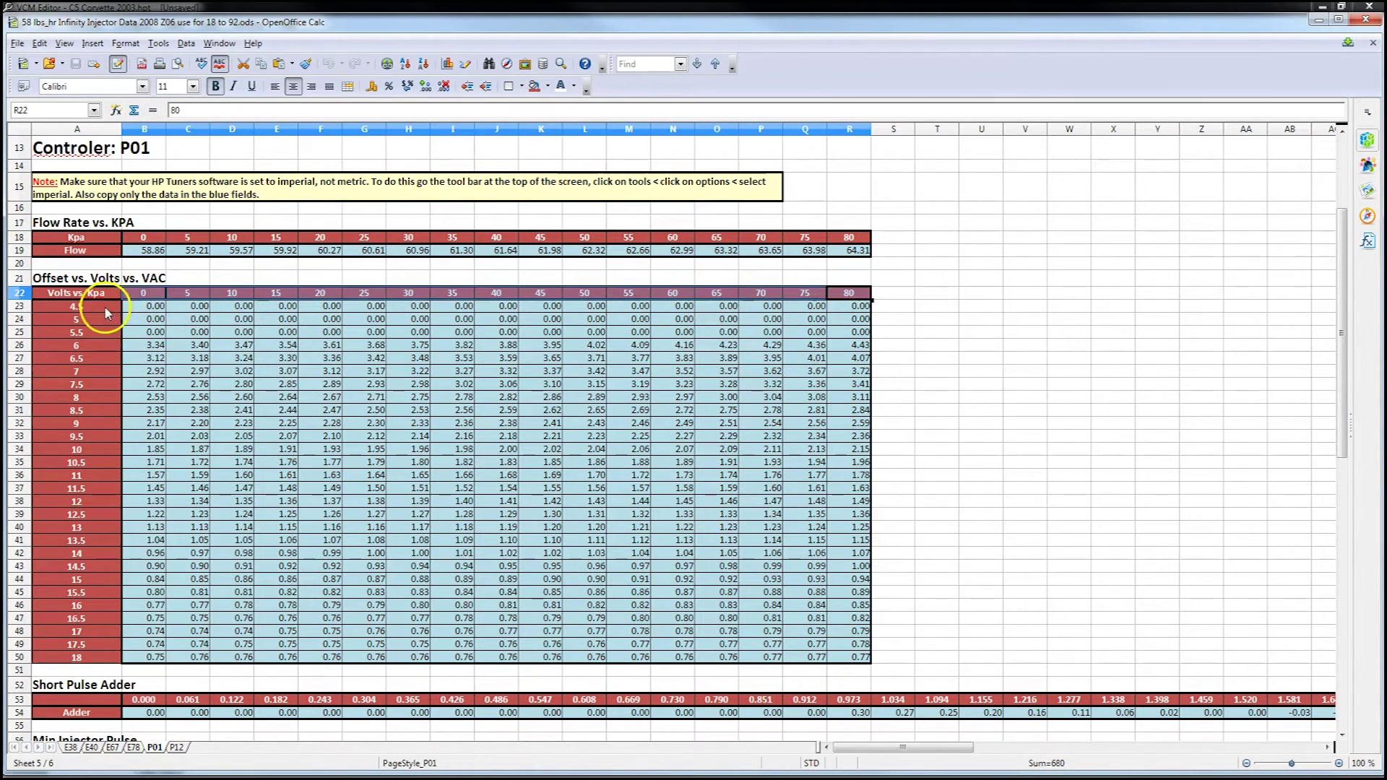
{"action": "left_click", "coordinate": [106, 309]}
{"action": "left_click_drag", "start_coordinate": [105, 323], "coordinate": [122, 659]}
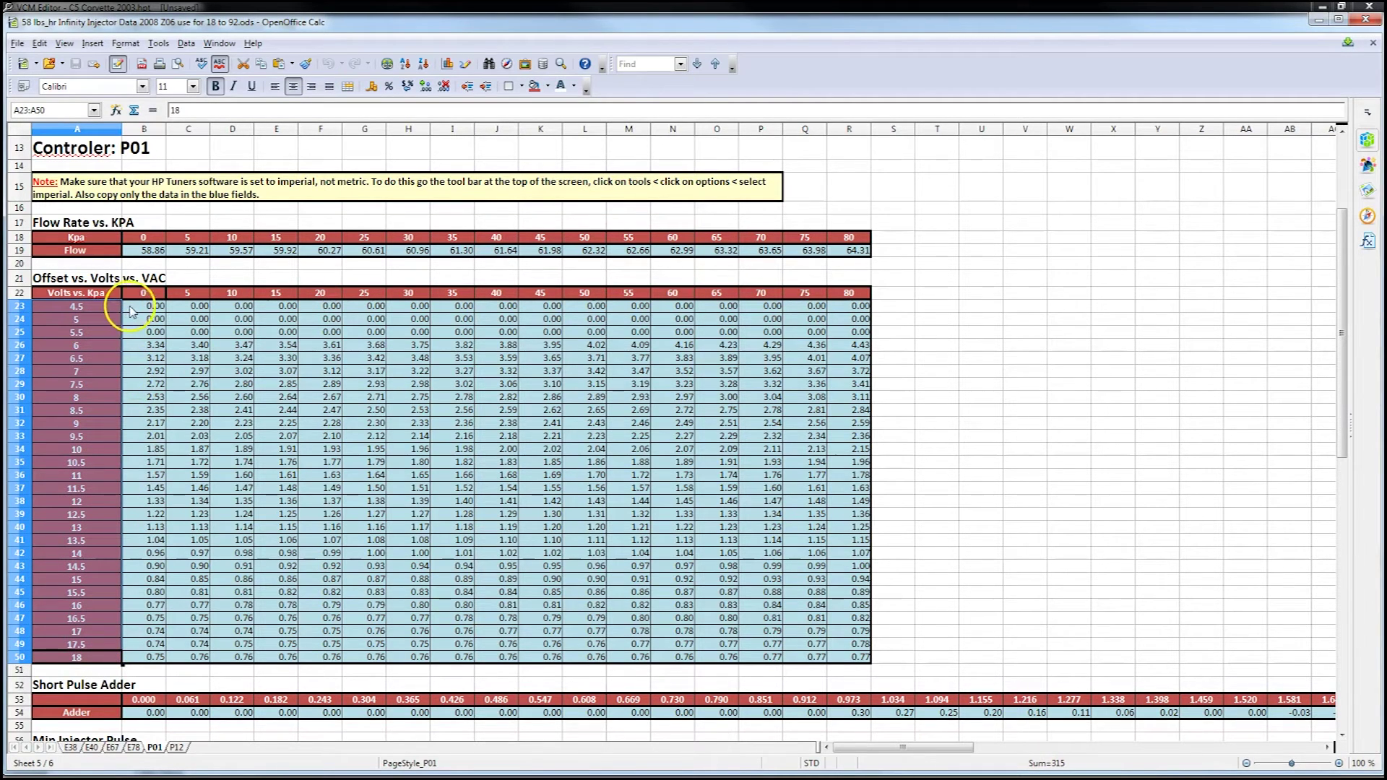
{"action": "left_click_drag", "start_coordinate": [143, 309], "coordinate": [836, 657]}
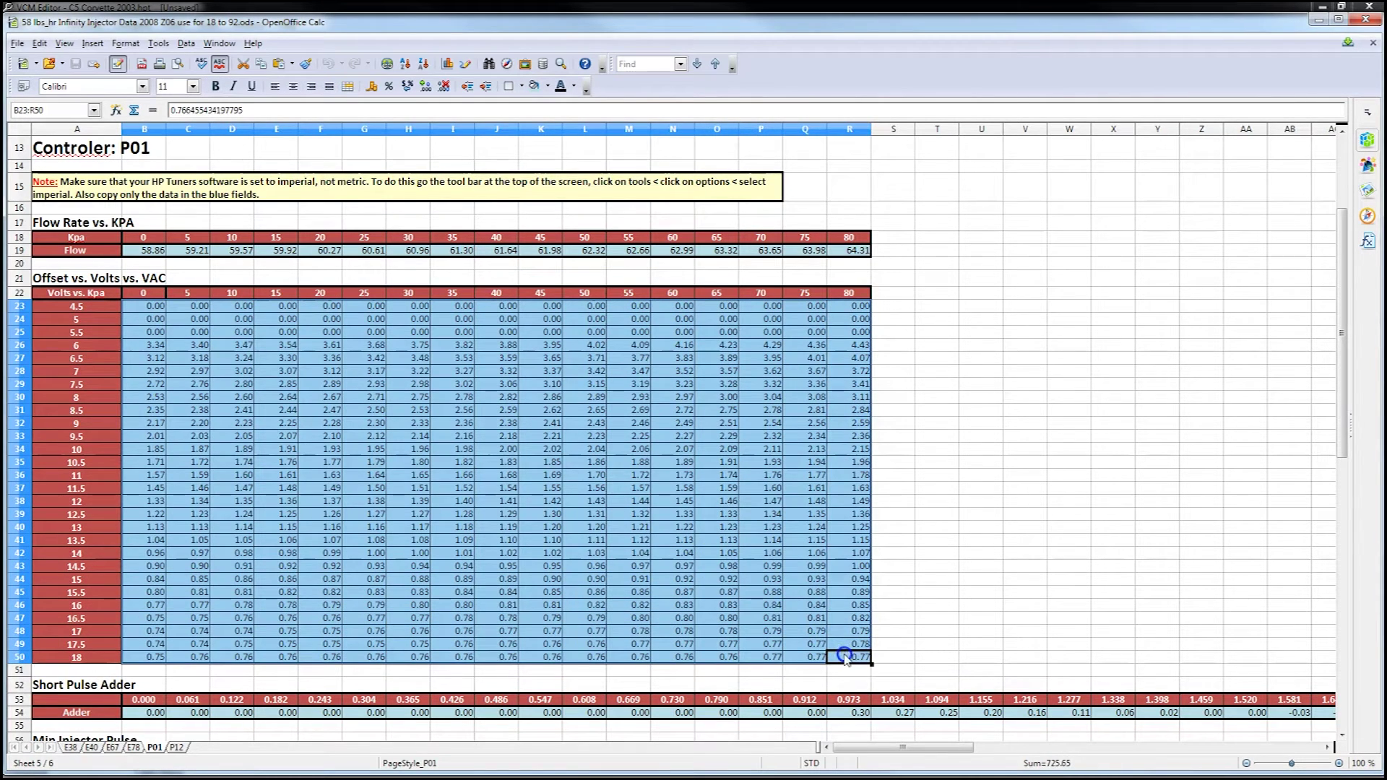
{"action": "right_click", "coordinate": [177, 311]}
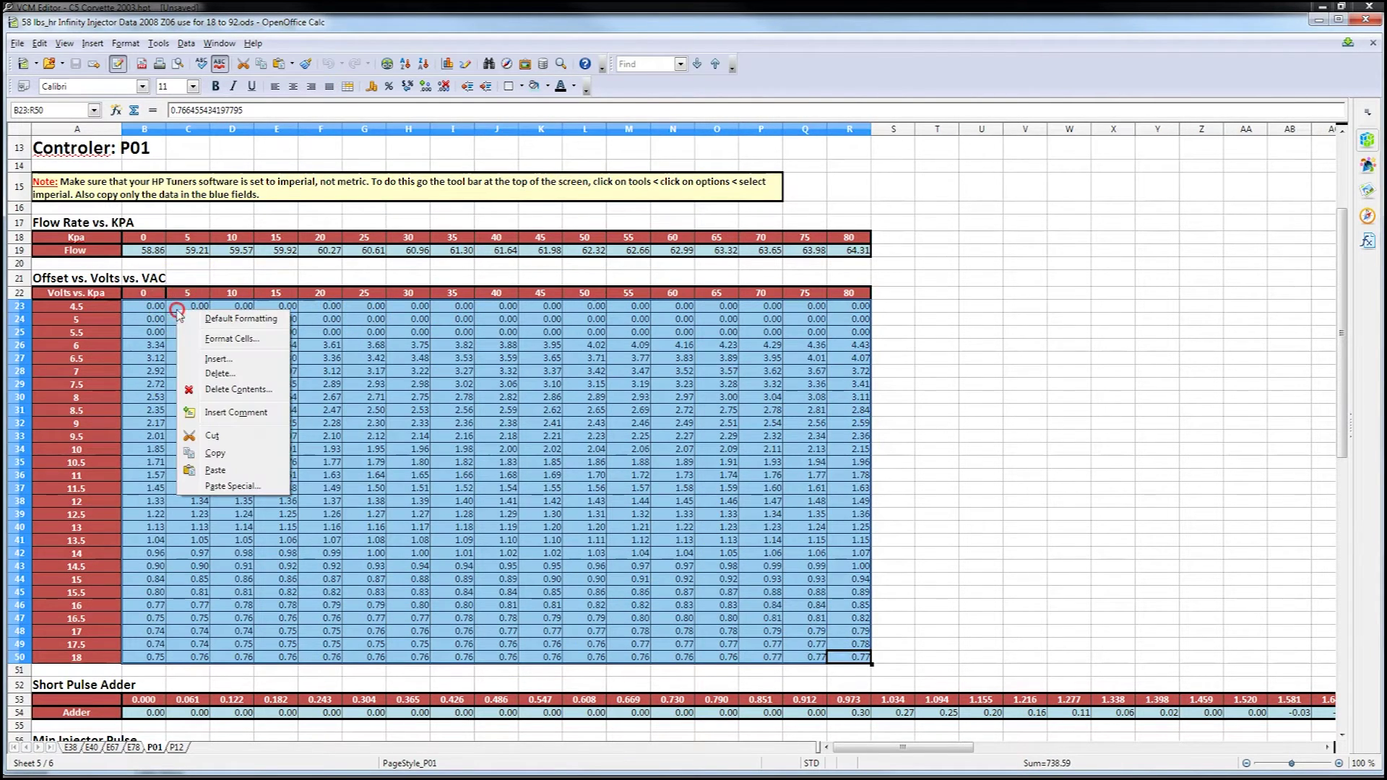
{"action": "left_click", "coordinate": [264, 453]}
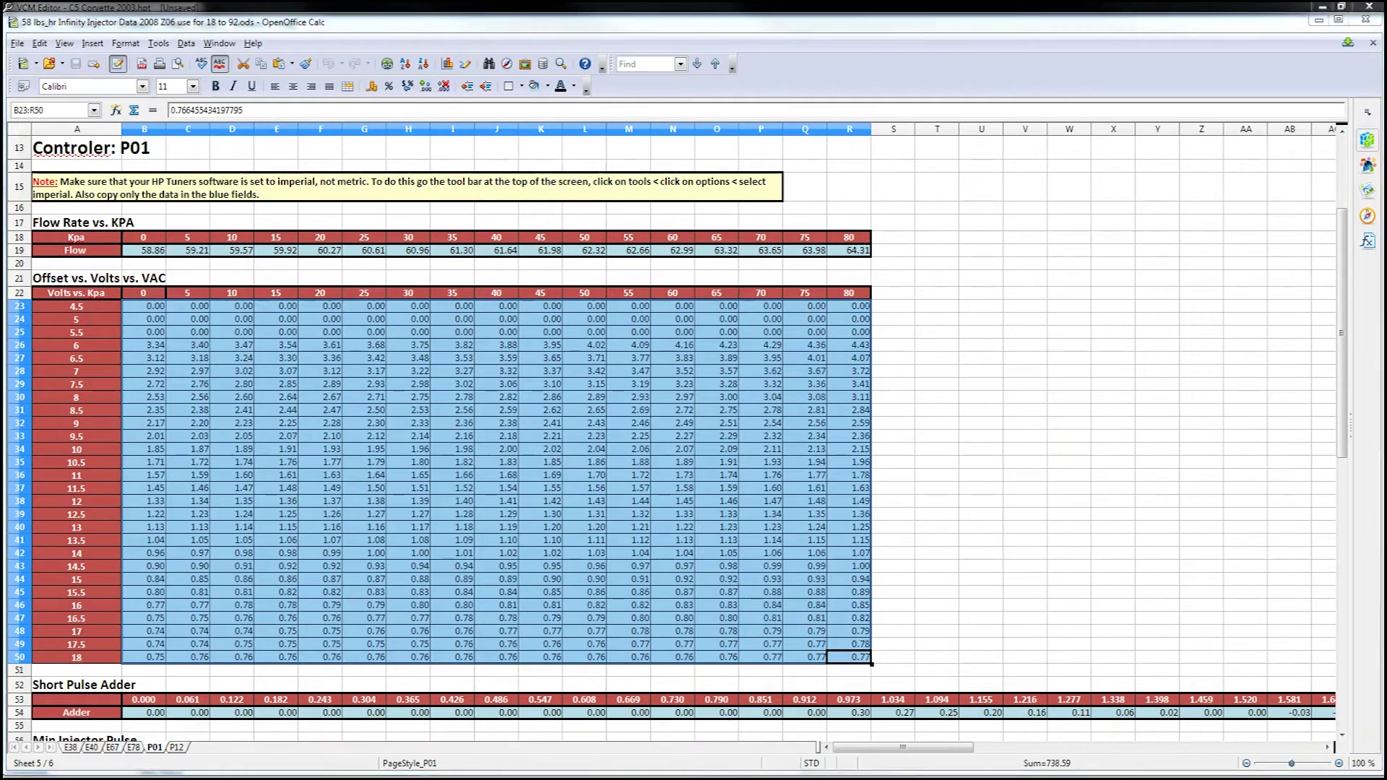
Step: Return to VCM Editor and paste the copied offsets over the entire Injector Offset vs. Battery Voltage vs. KPA VAC table
{"action": "key", "text": "alt+Tab"}
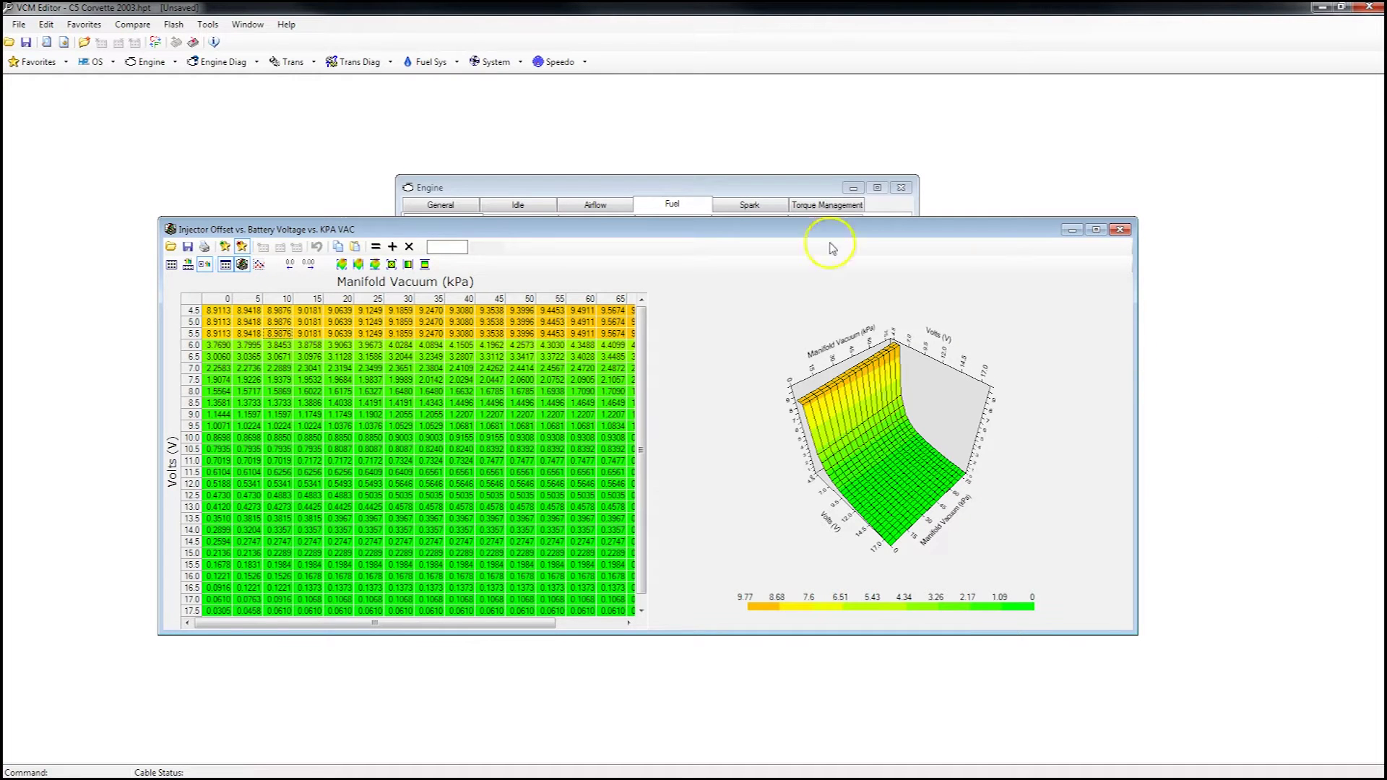
{"action": "left_click", "coordinate": [197, 305]}
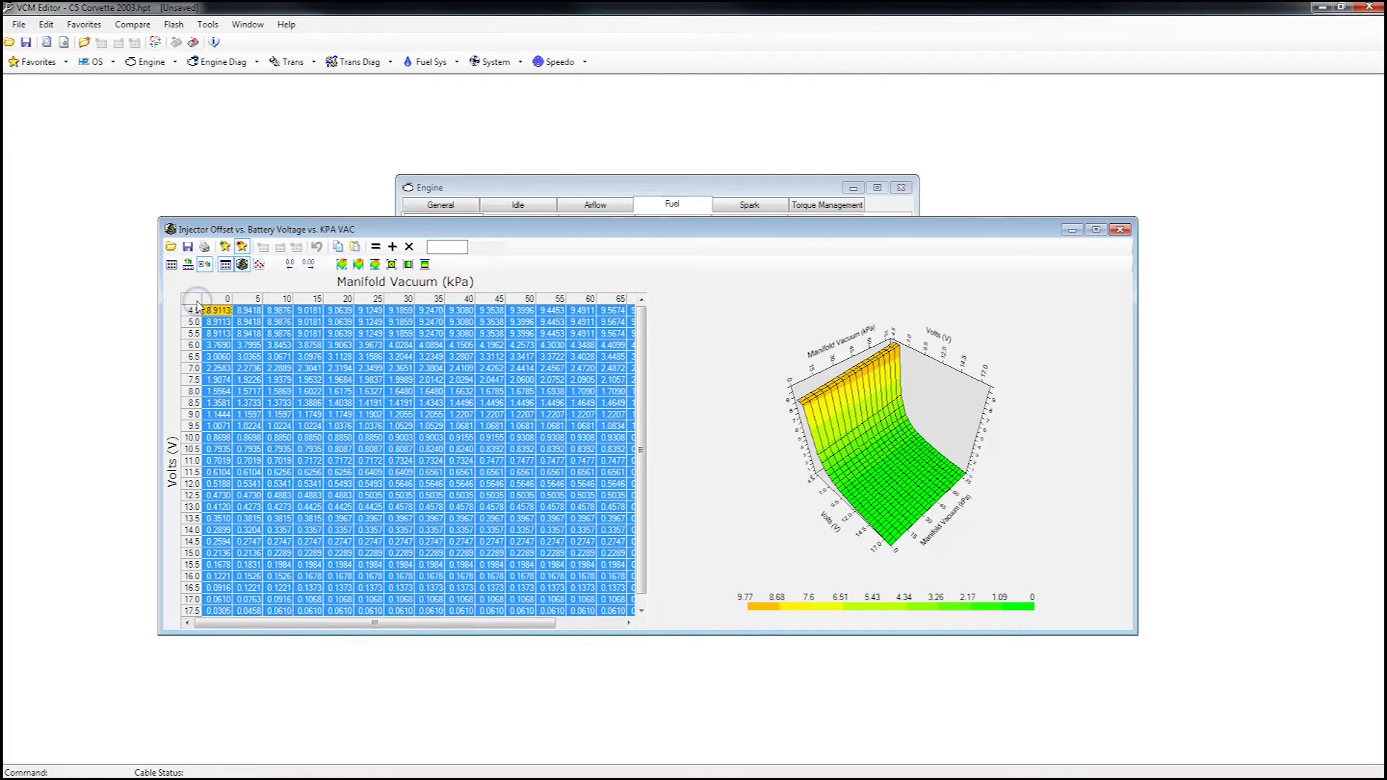
{"action": "right_click", "coordinate": [275, 311]}
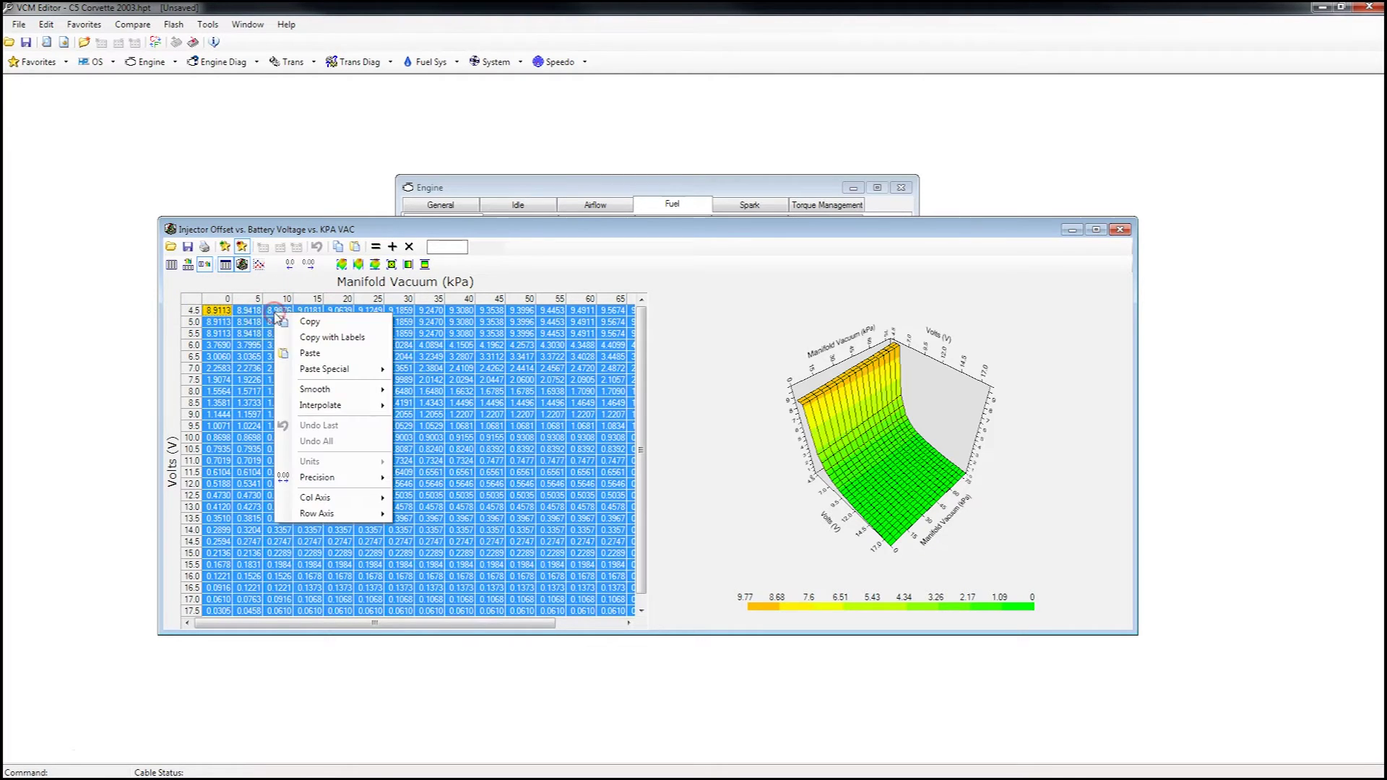
{"action": "left_click", "coordinate": [311, 353]}
Step: Examine the Short Pulse Limit and Short Pulse Adder parameters under Pulse Corrections in the Engine fuel settings
{"action": "left_click", "coordinate": [147, 61]}
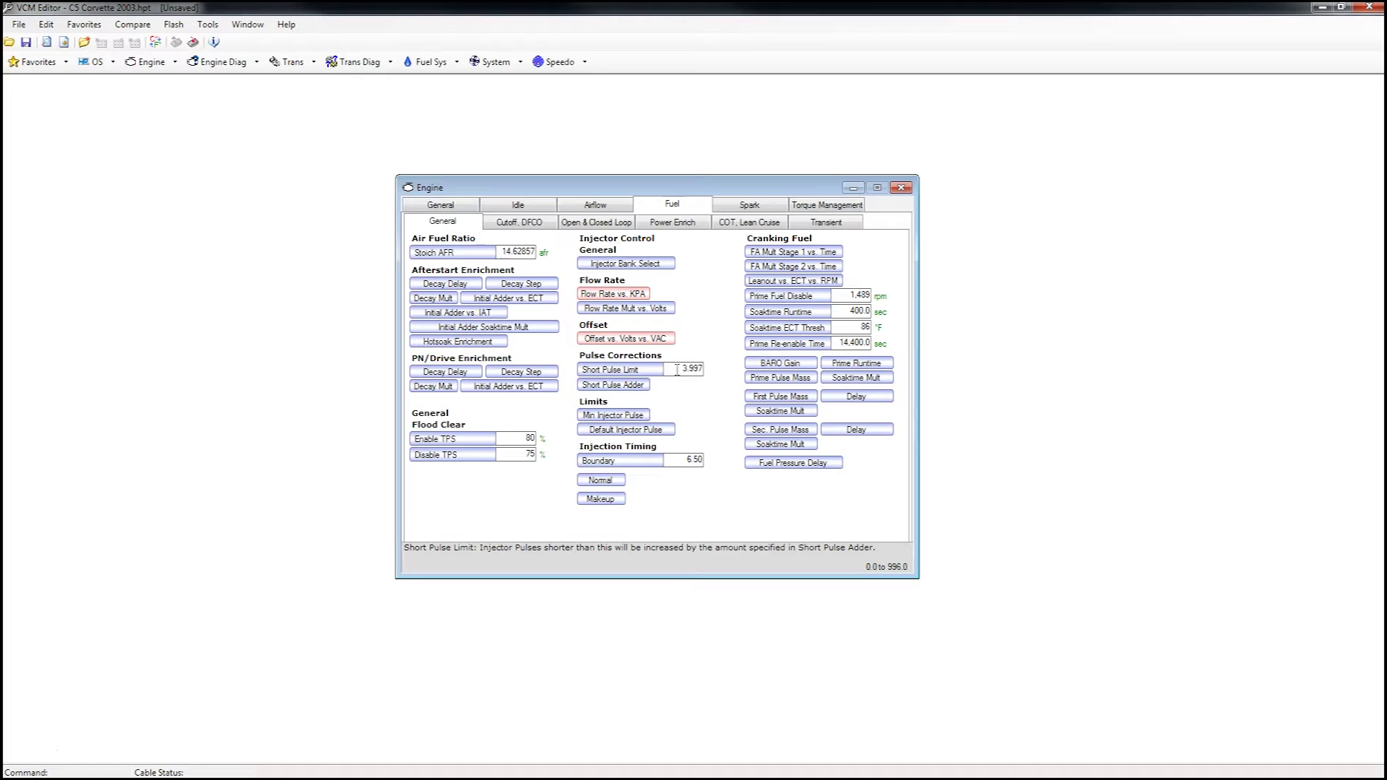
{"action": "left_click", "coordinate": [629, 387]}
{"action": "left_click", "coordinate": [629, 369]}
{"action": "left_click", "coordinate": [679, 370]}
{"action": "left_click", "coordinate": [619, 388]}
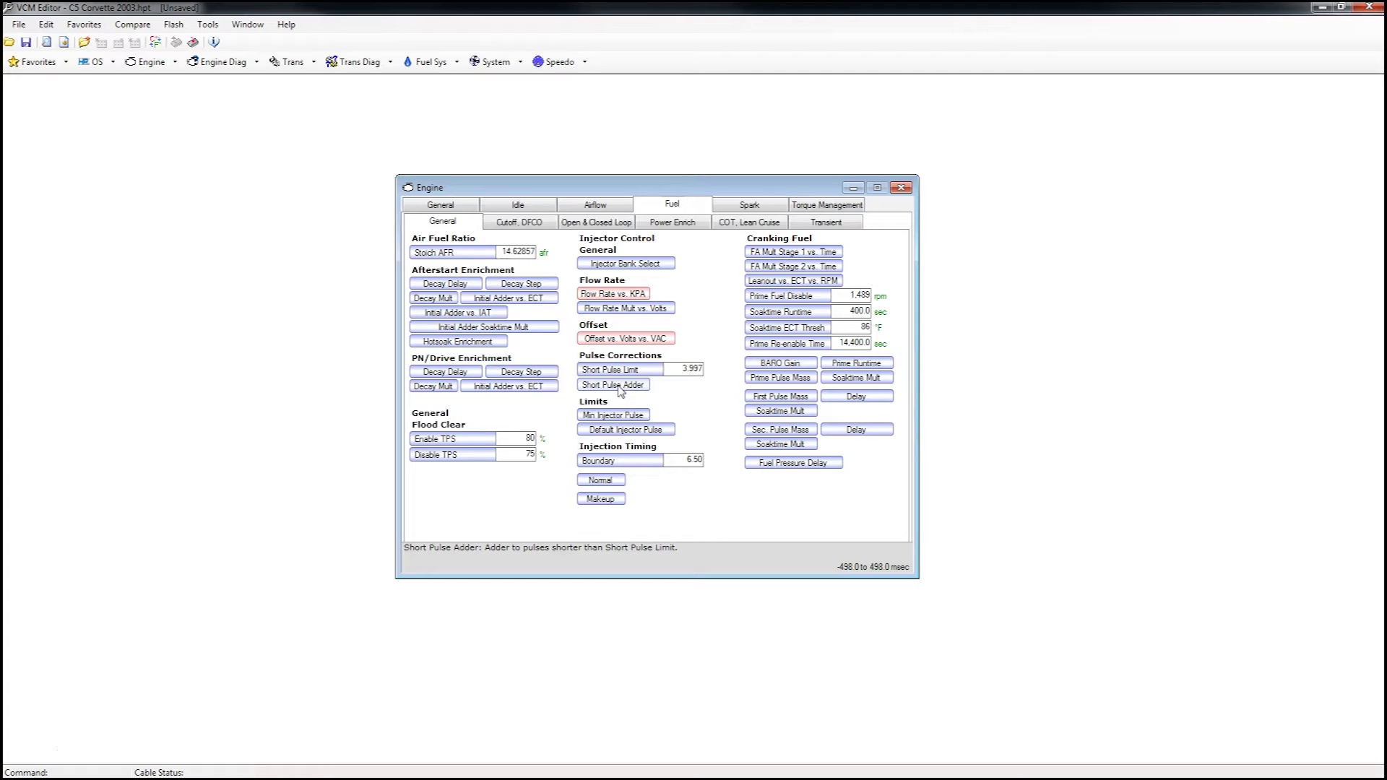
{"action": "left_click", "coordinate": [652, 372]}
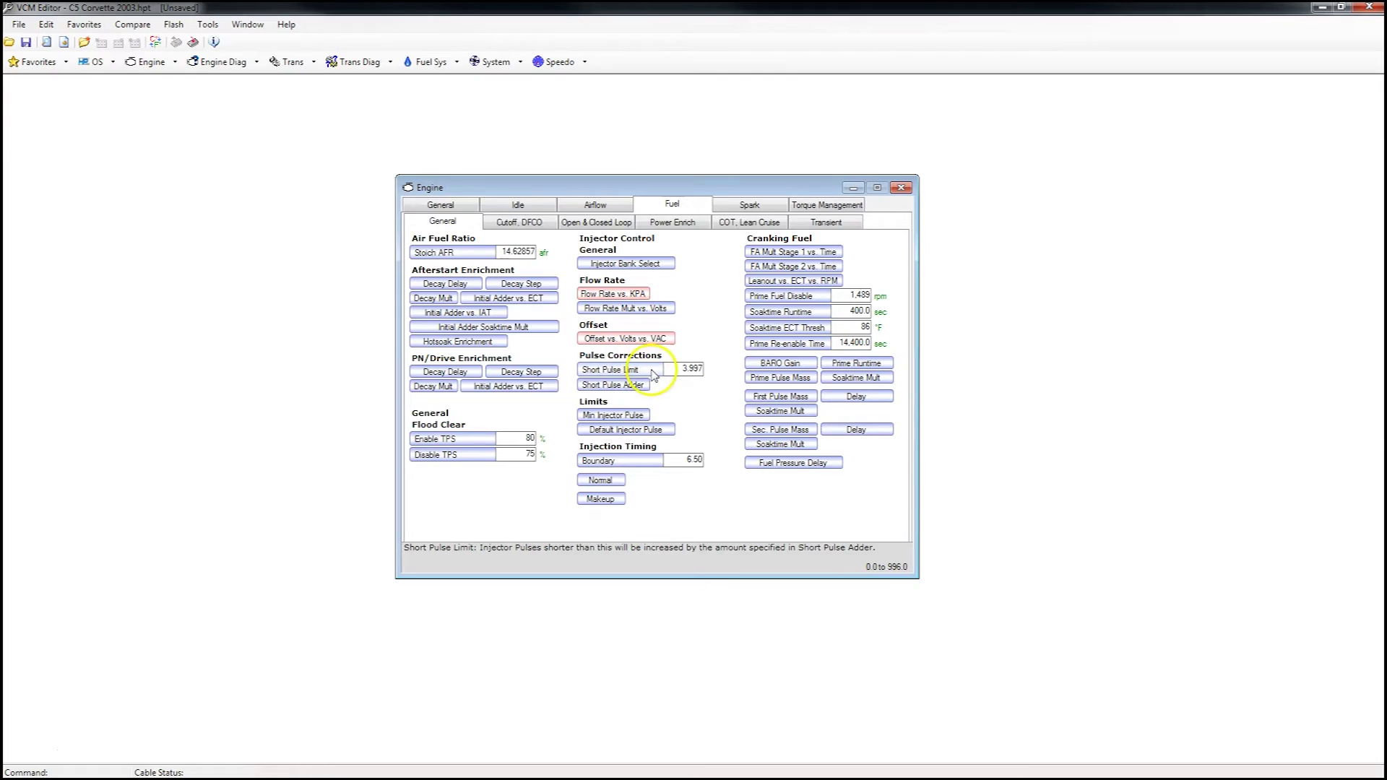
{"action": "left_click", "coordinate": [638, 375]}
{"action": "left_click", "coordinate": [680, 369]}
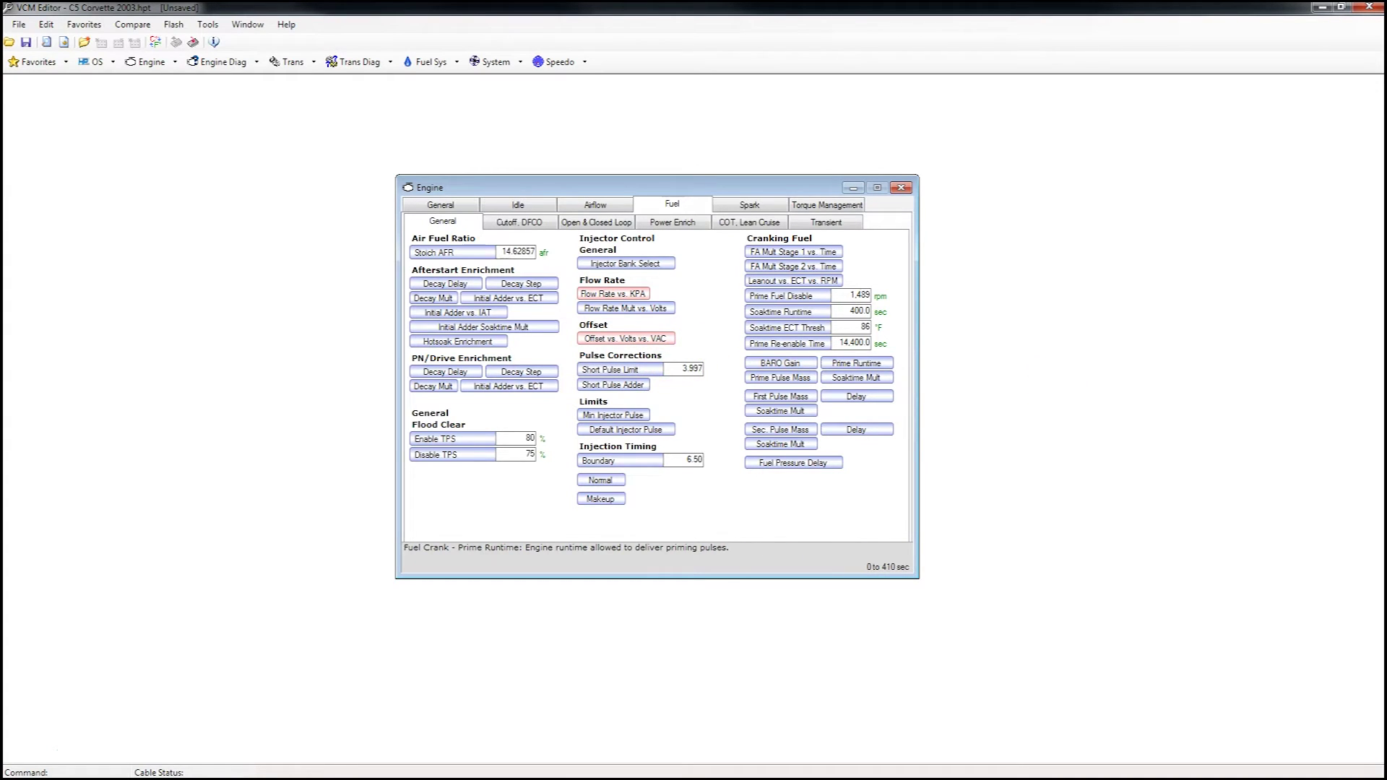
Step: In the OpenOffice Calc spreadsheet, look through the P01 sheet's injector tables for short pulse data
{"action": "key", "text": "alt+Tab"}
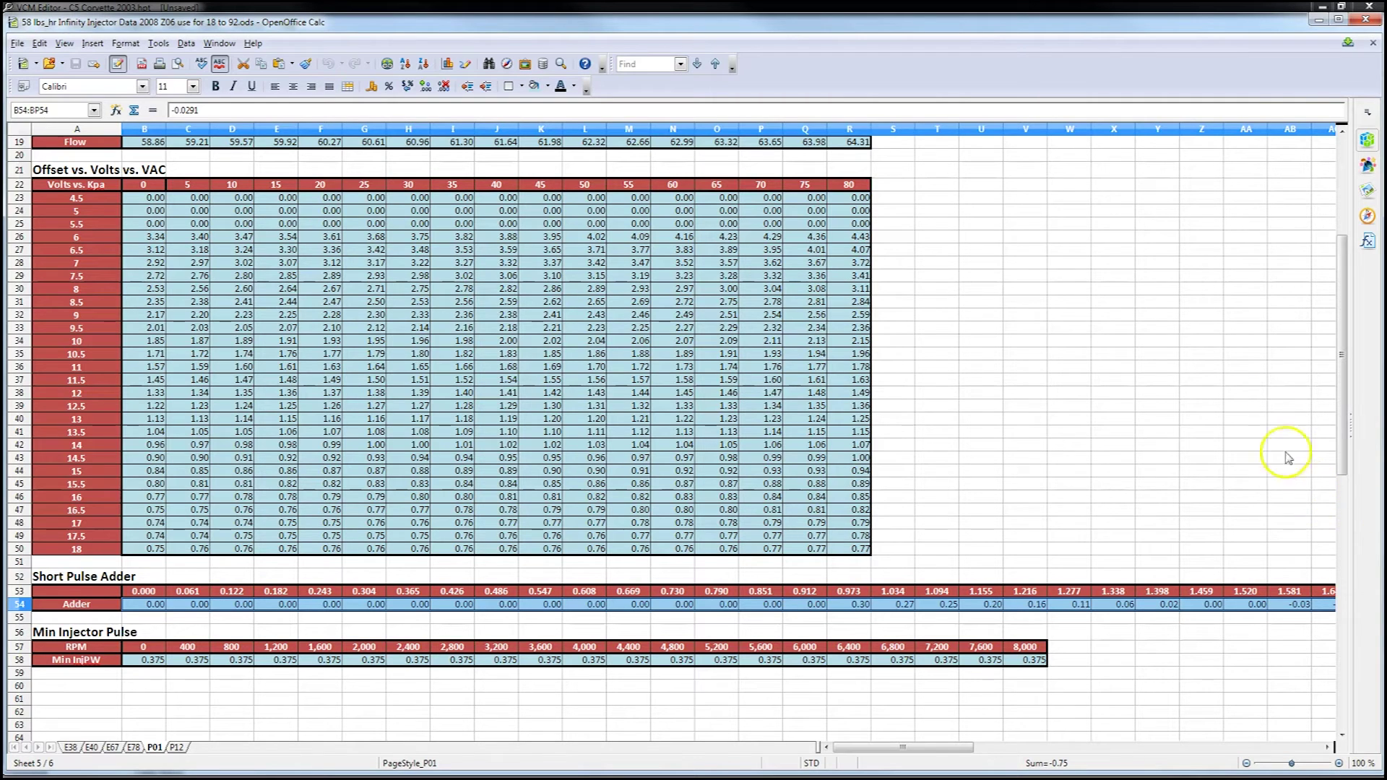
{"action": "left_click_drag", "start_coordinate": [1338, 393], "coordinate": [1350, 310]}
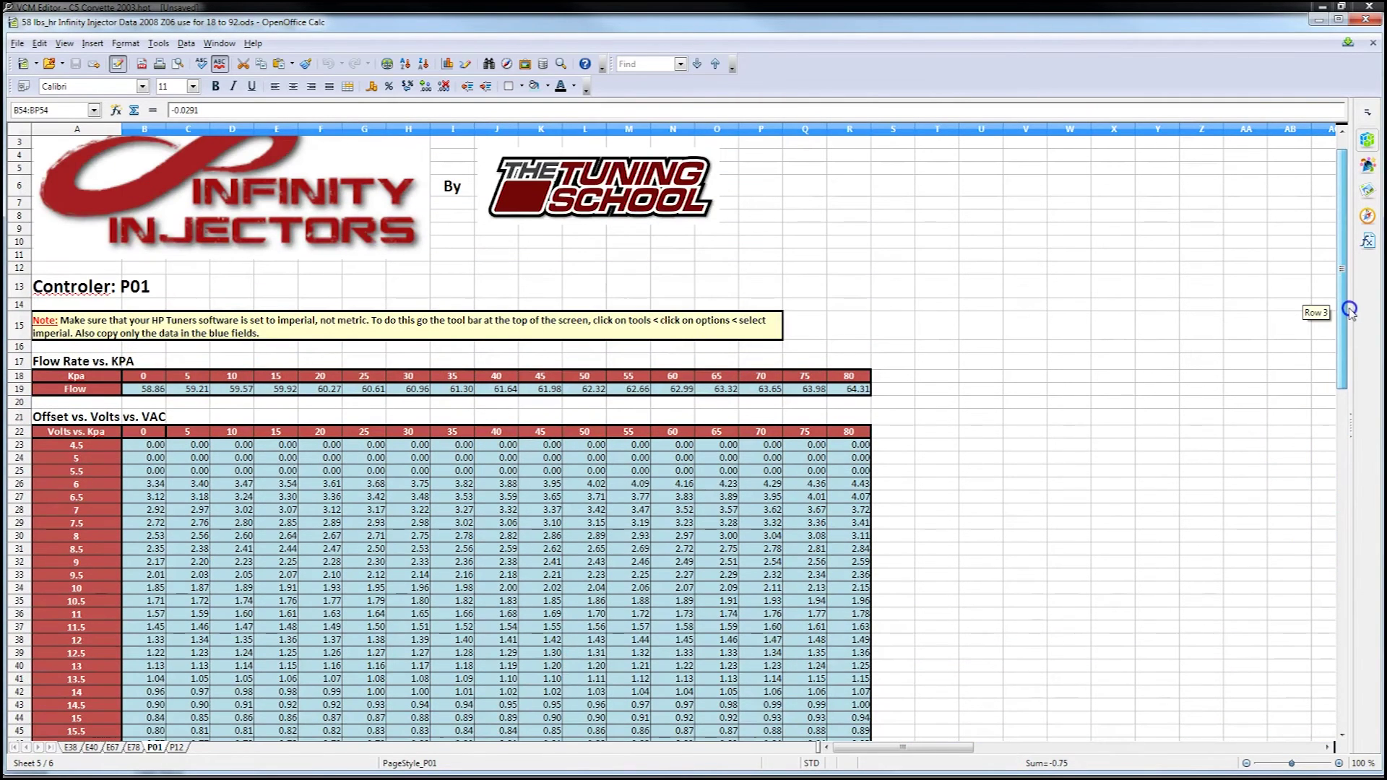
{"action": "left_click_drag", "start_coordinate": [1352, 312], "coordinate": [1360, 396]}
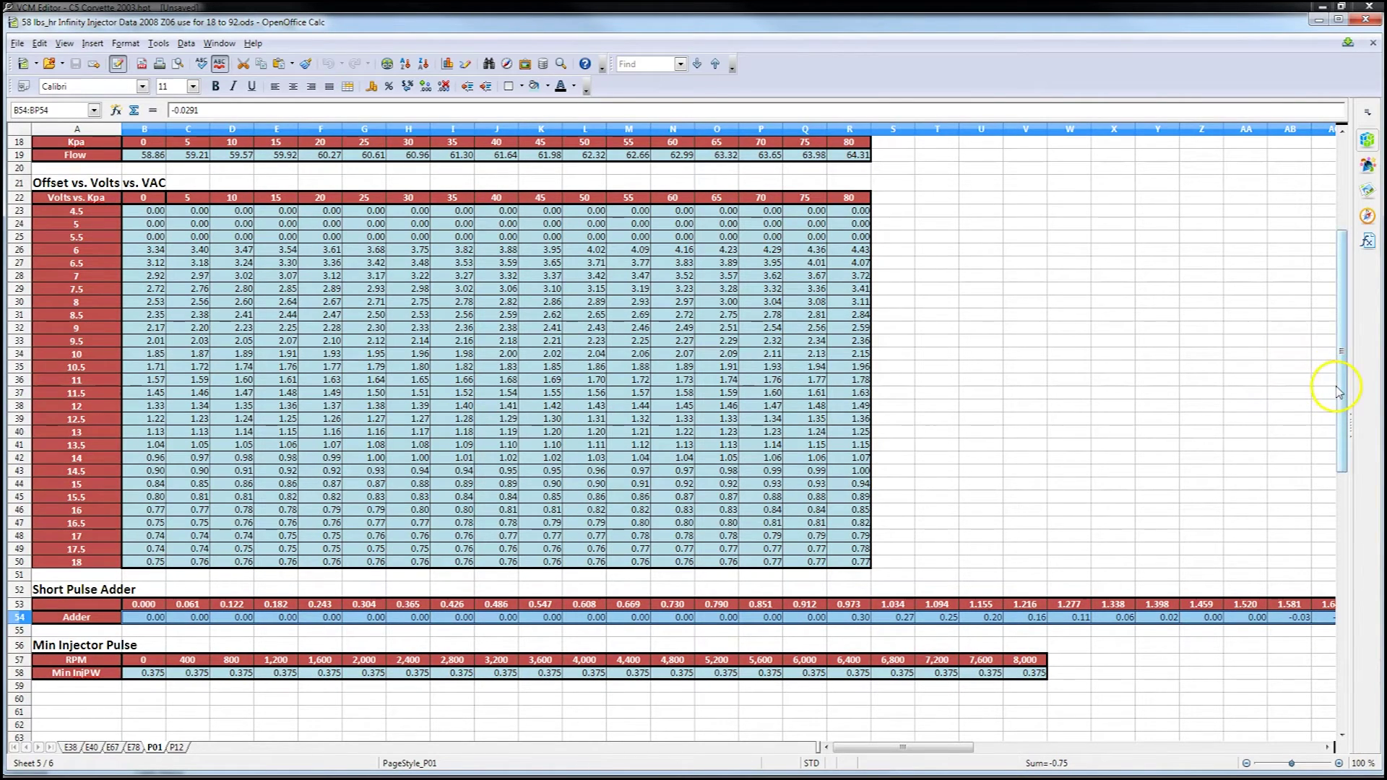
{"action": "left_click_drag", "start_coordinate": [1338, 396], "coordinate": [1332, 341]}
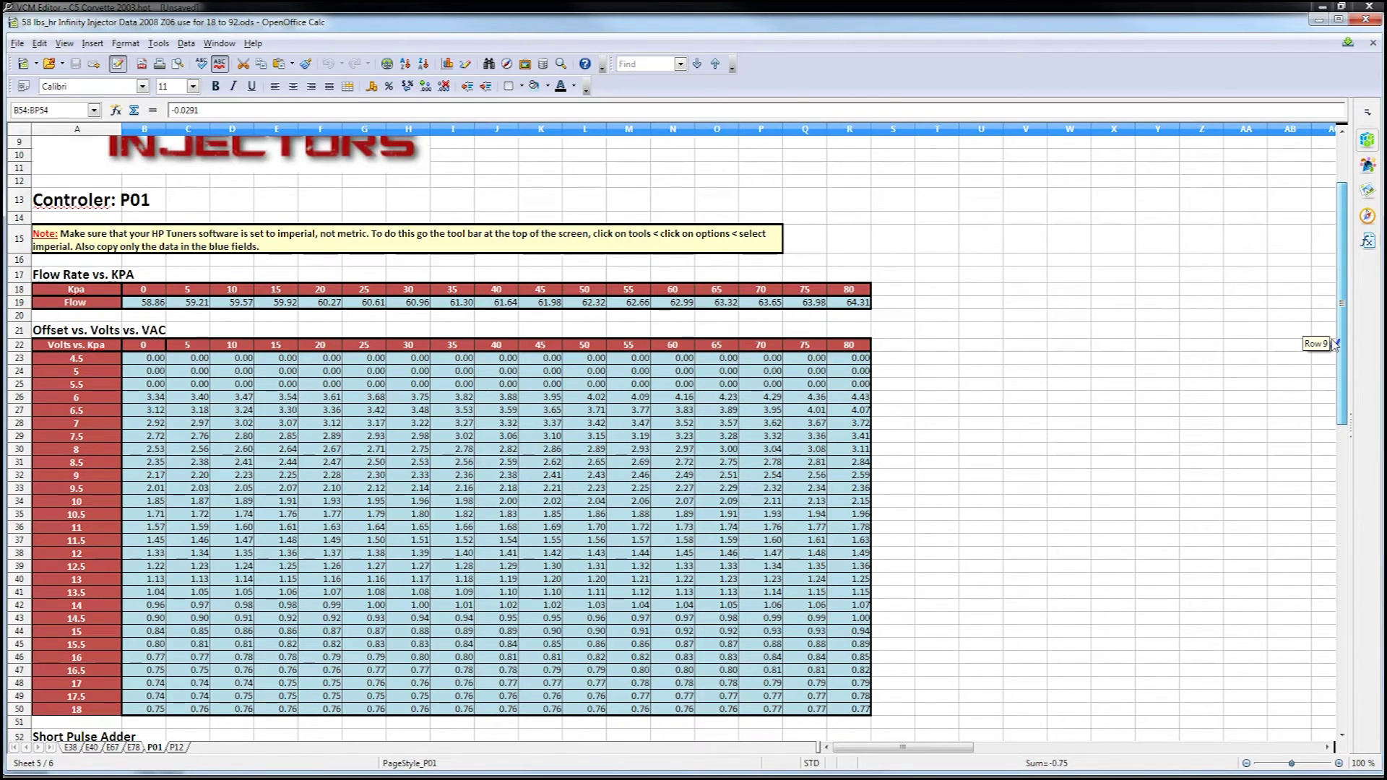
{"action": "left_click_drag", "start_coordinate": [1334, 344], "coordinate": [1329, 390]}
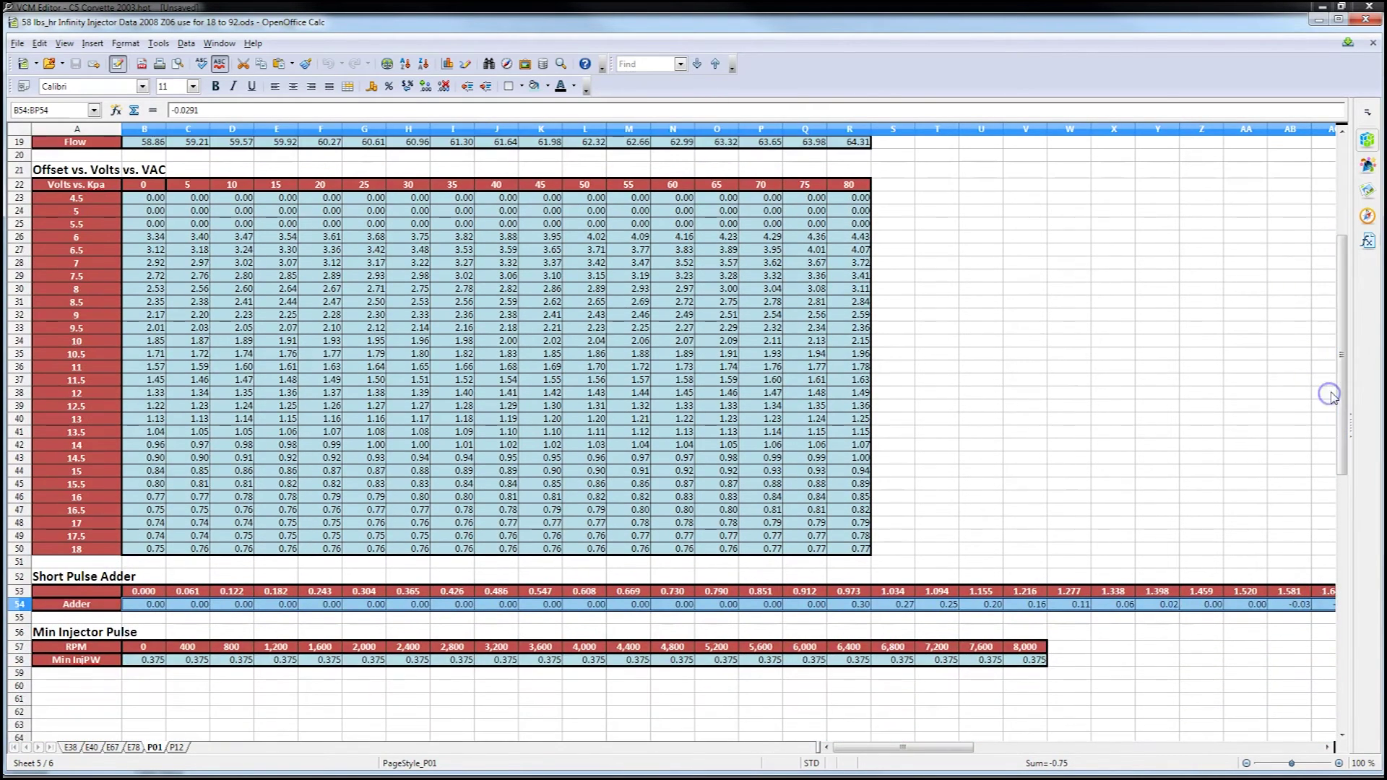
Step: Back in VCM Editor, open the Short Pulse Adder table and examine its Adder row from the first to the last column
{"action": "key", "text": "alt+Tab"}
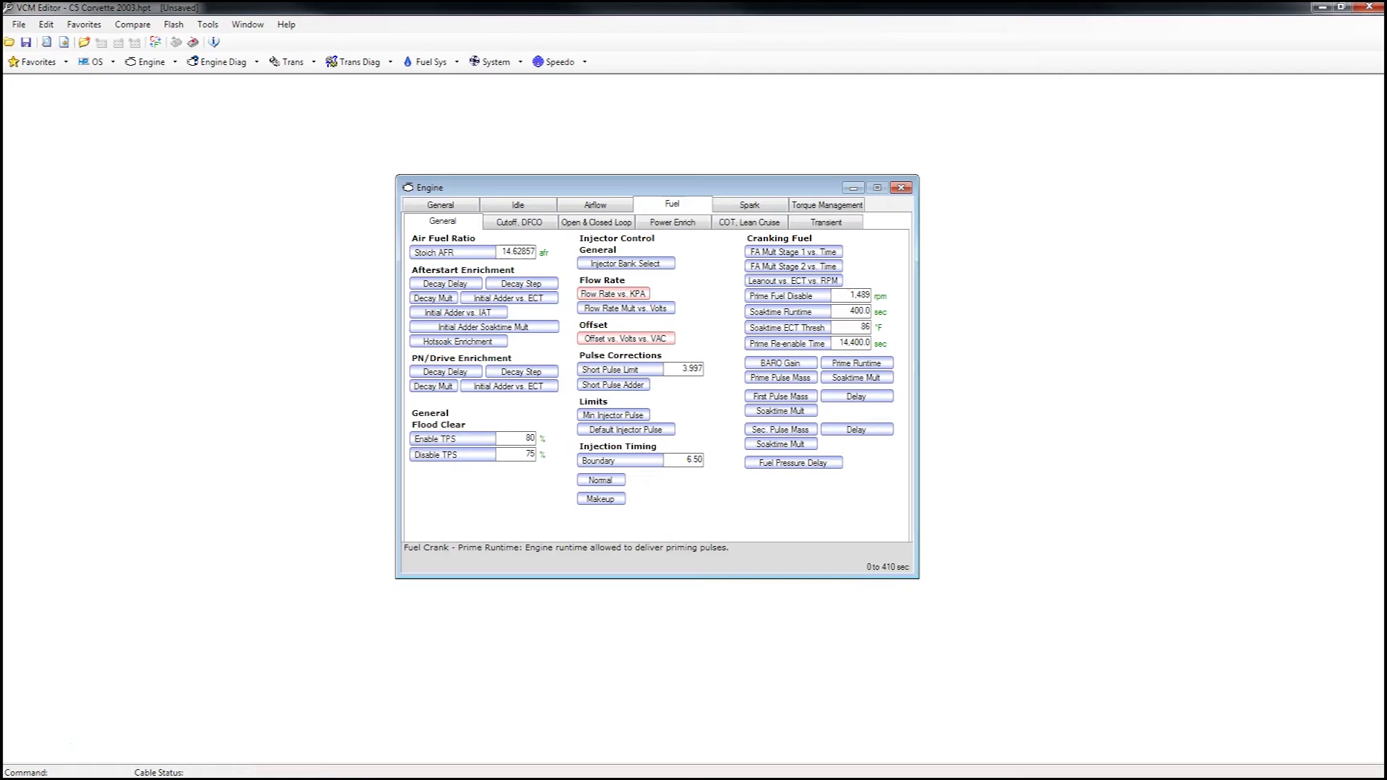
{"action": "left_click", "coordinate": [614, 384]}
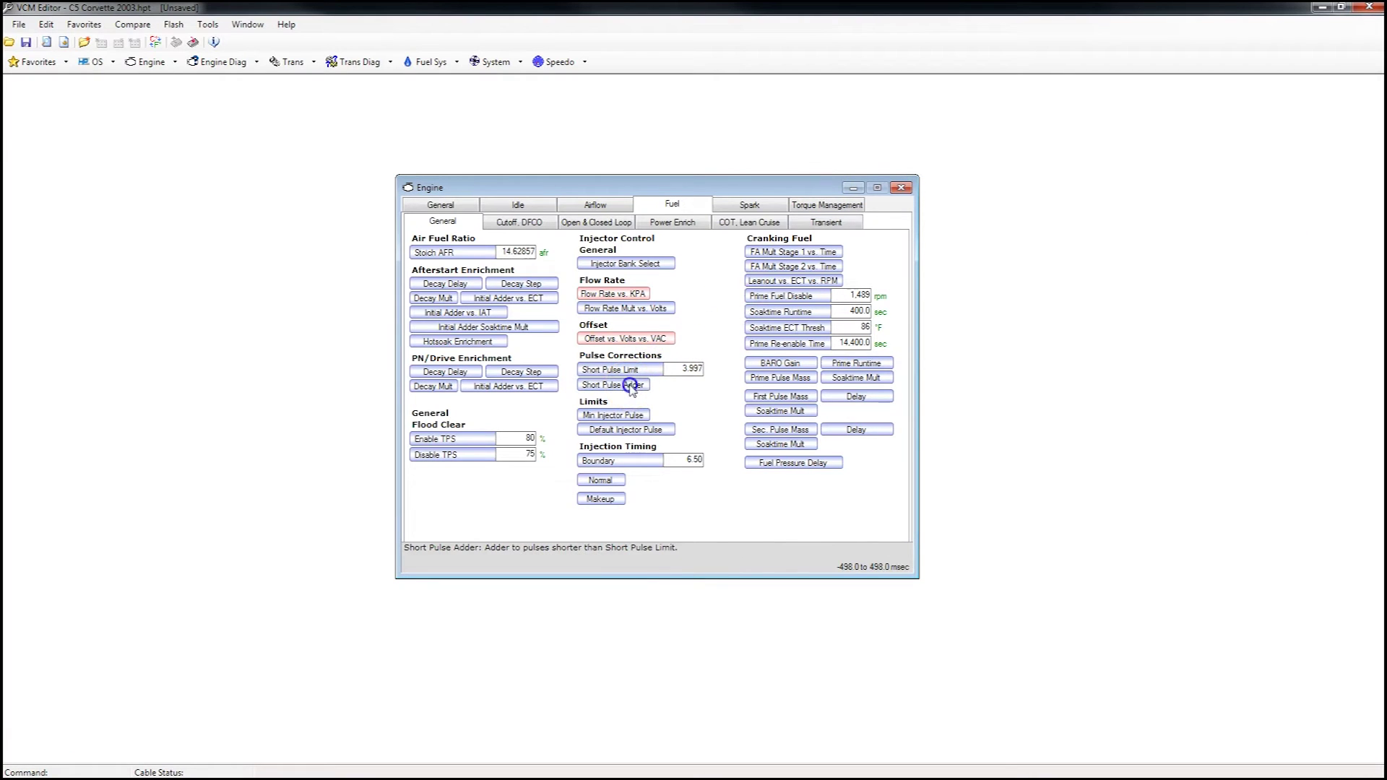
{"action": "left_click", "coordinate": [304, 511]}
{"action": "left_click_drag", "start_coordinate": [304, 511], "coordinate": [205, 509]}
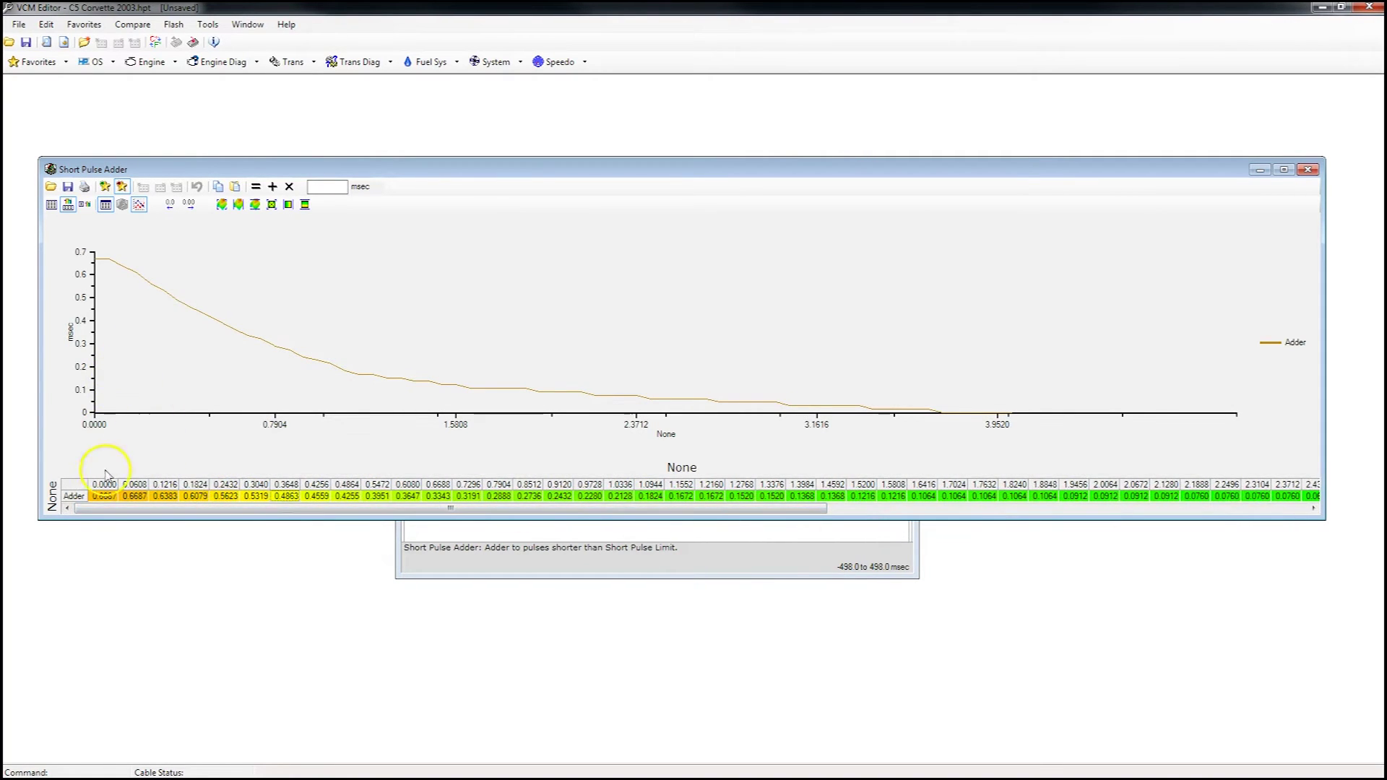
{"action": "left_click_drag", "start_coordinate": [155, 515], "coordinate": [1257, 536]}
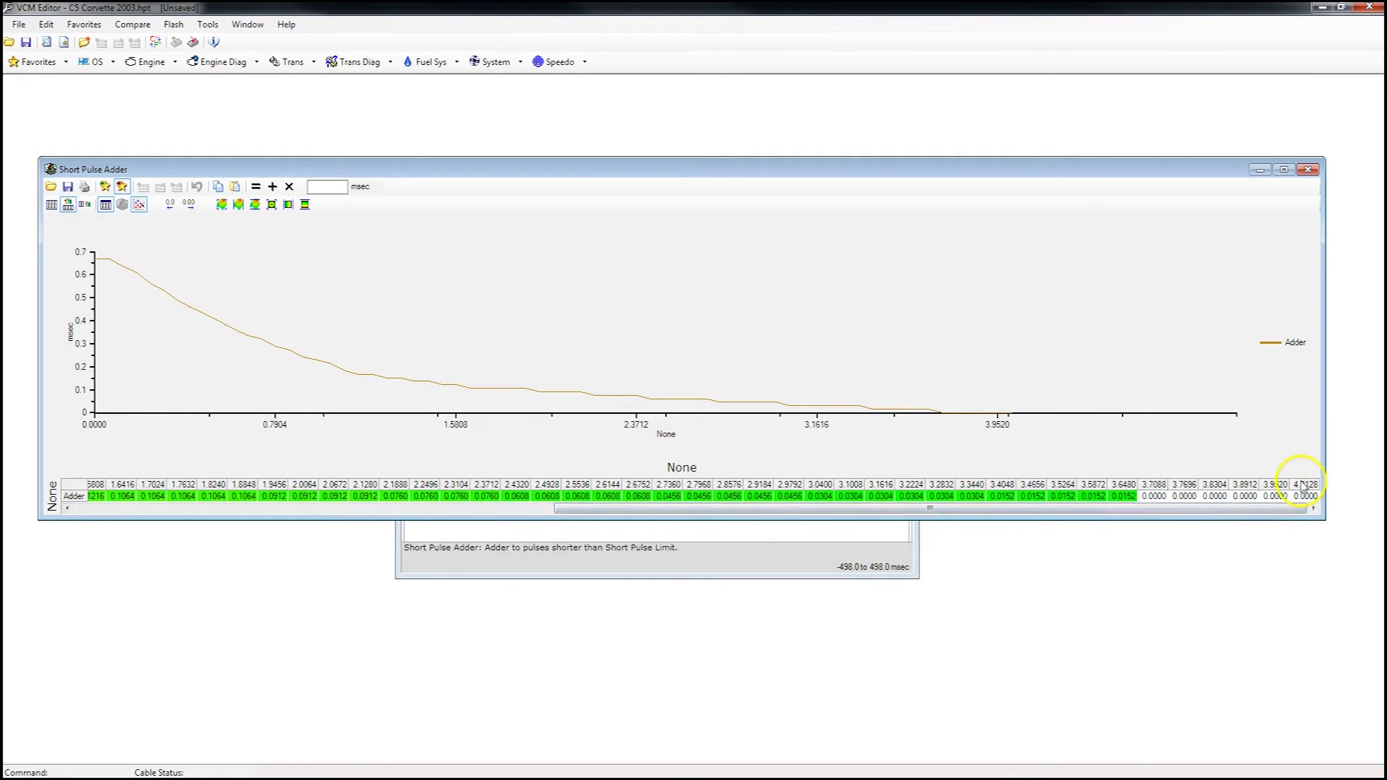
{"action": "left_click_drag", "start_coordinate": [1133, 512], "coordinate": [610, 509]}
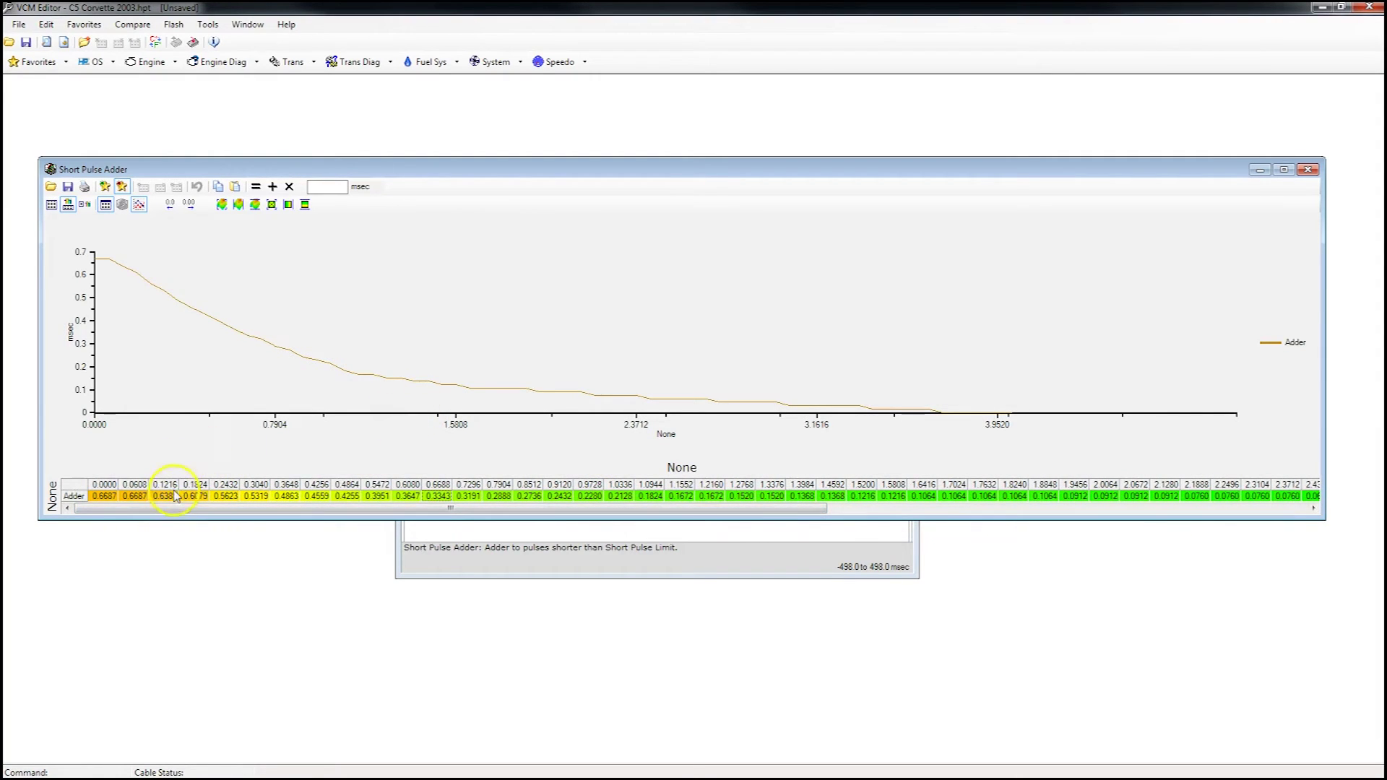
{"action": "left_click_drag", "start_coordinate": [106, 499], "coordinate": [958, 500]}
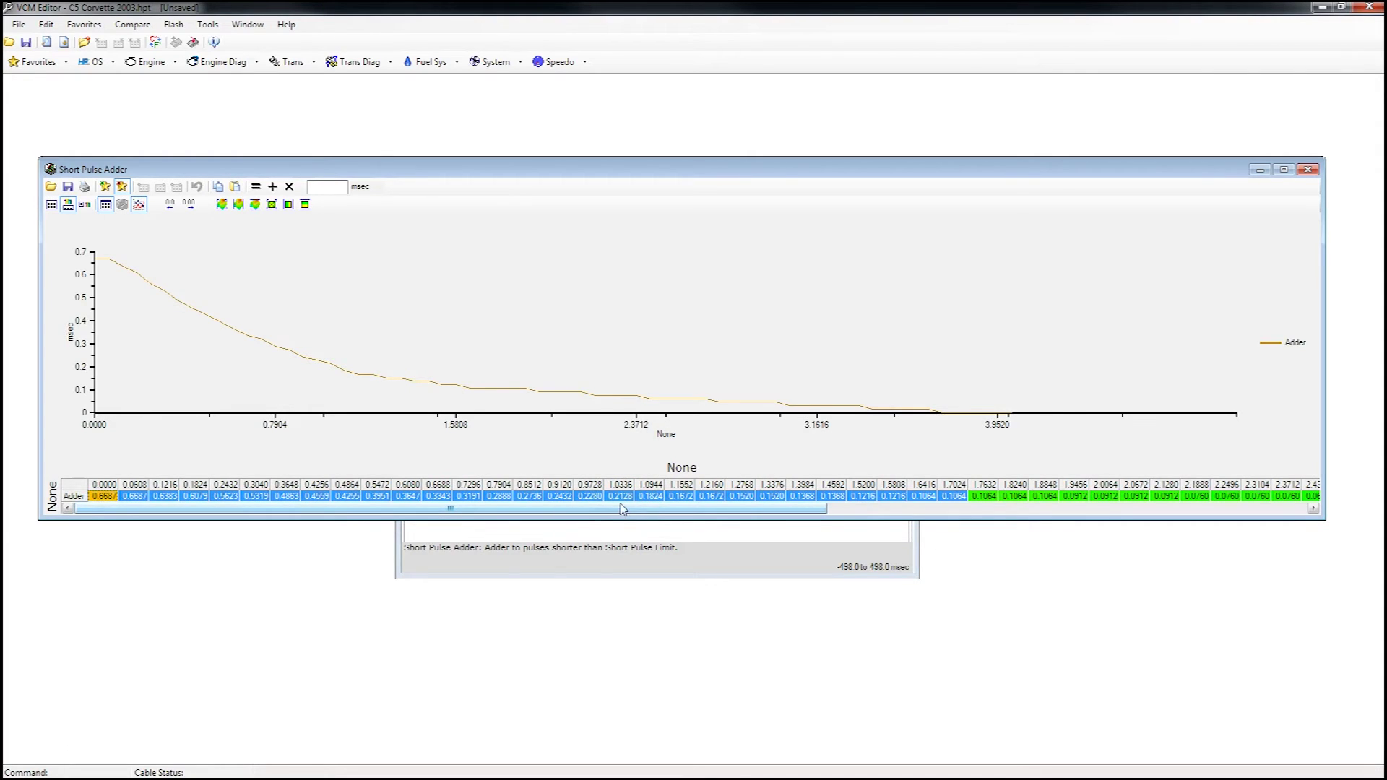
{"action": "left_click", "coordinate": [651, 496]}
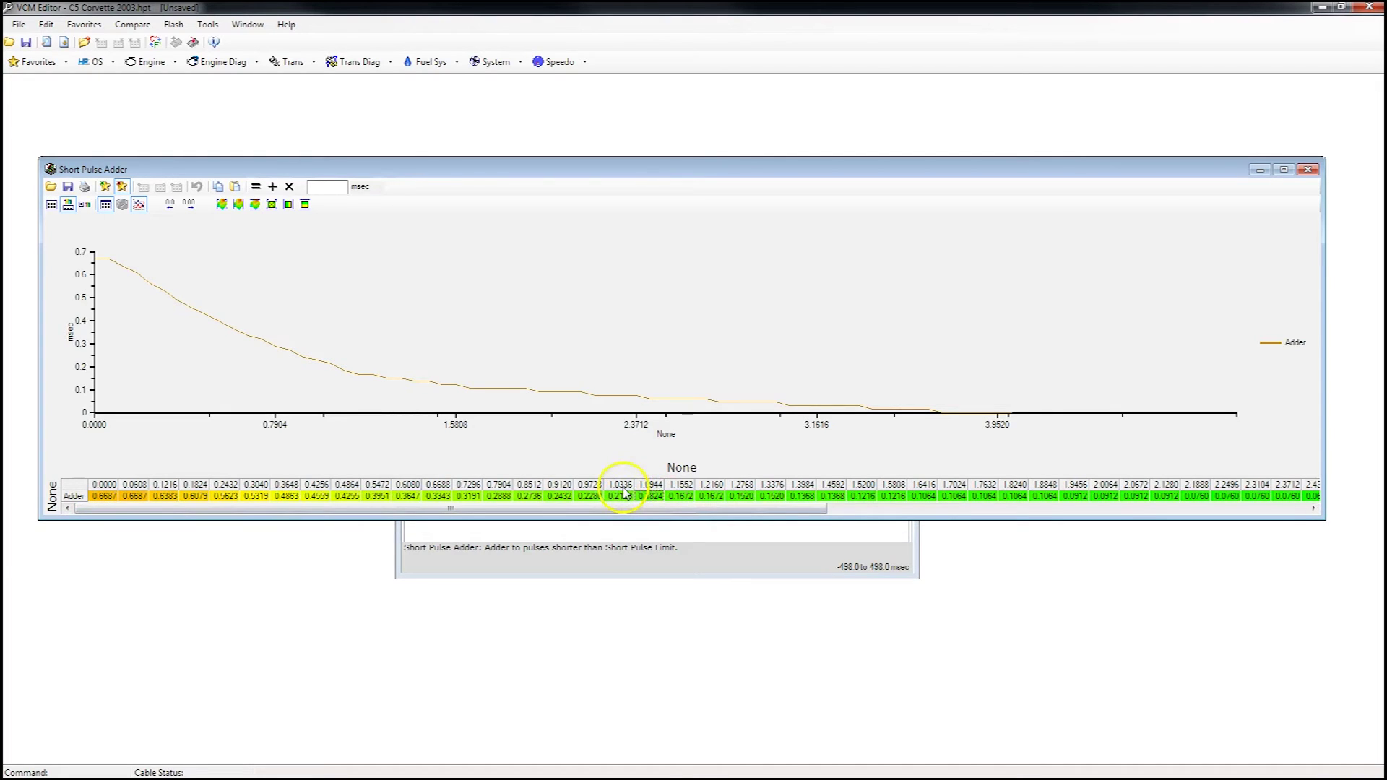
{"action": "left_click", "coordinate": [575, 497]}
{"action": "left_click", "coordinate": [783, 432]}
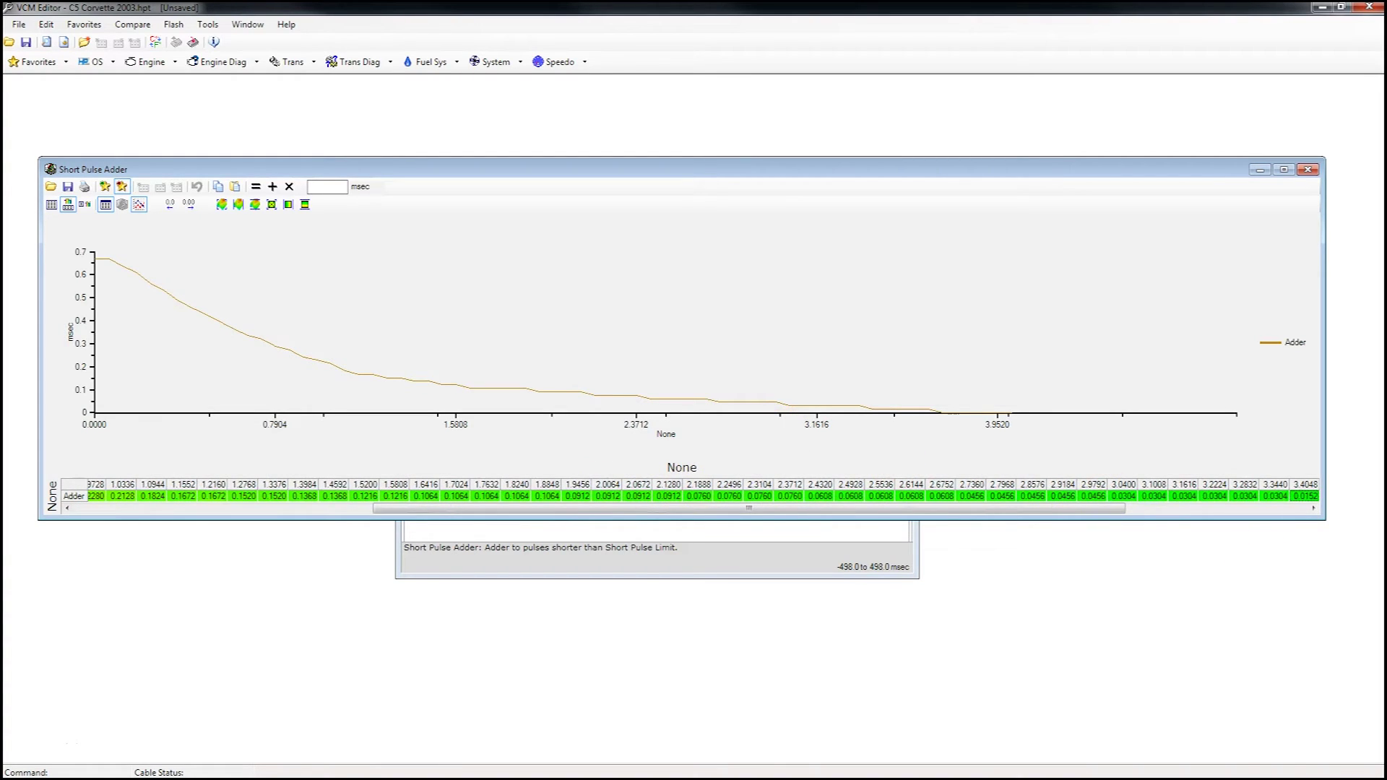
Step: In the OpenOffice Calc spreadsheet, copy the blue Short Pulse Adder values in B54:BP54 of the P01 sheet
{"action": "key", "text": "alt+Tab"}
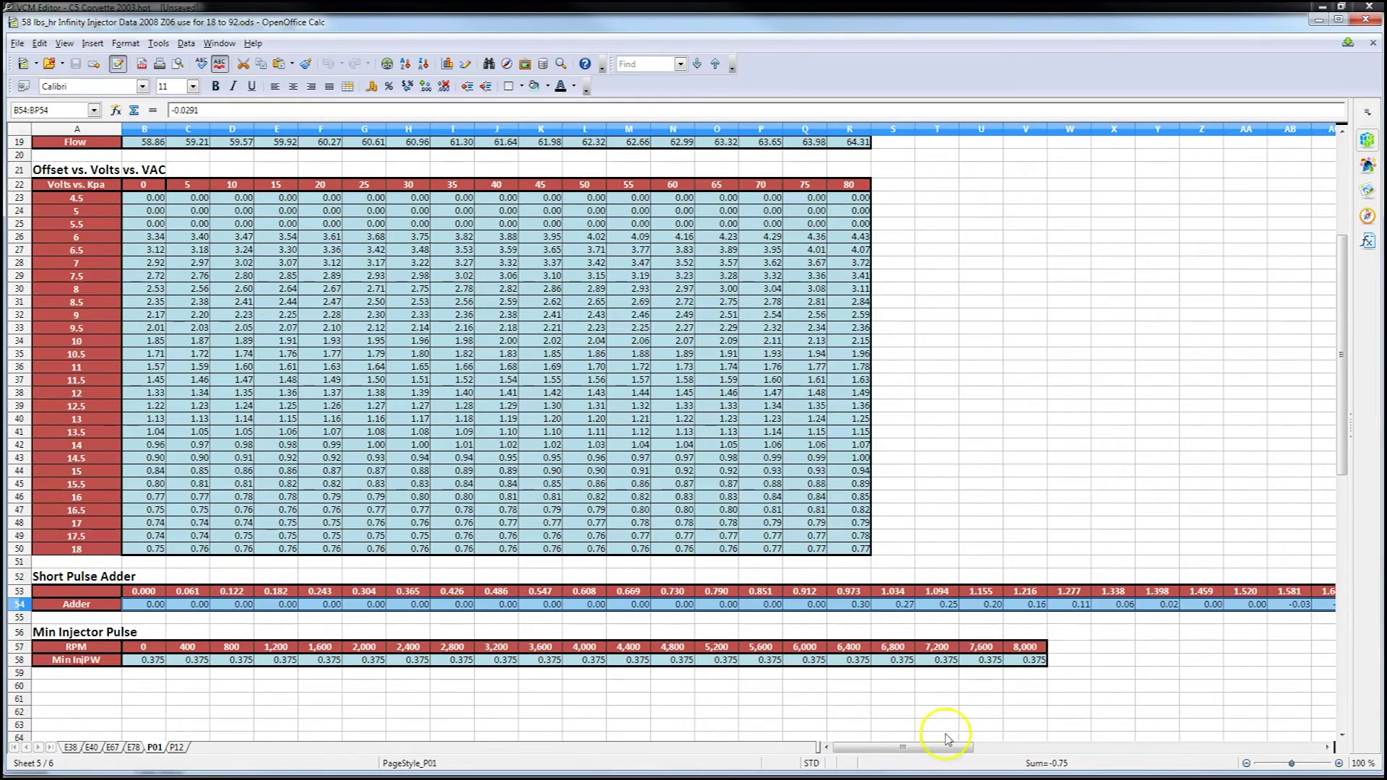
{"action": "left_click", "coordinate": [216, 604]}
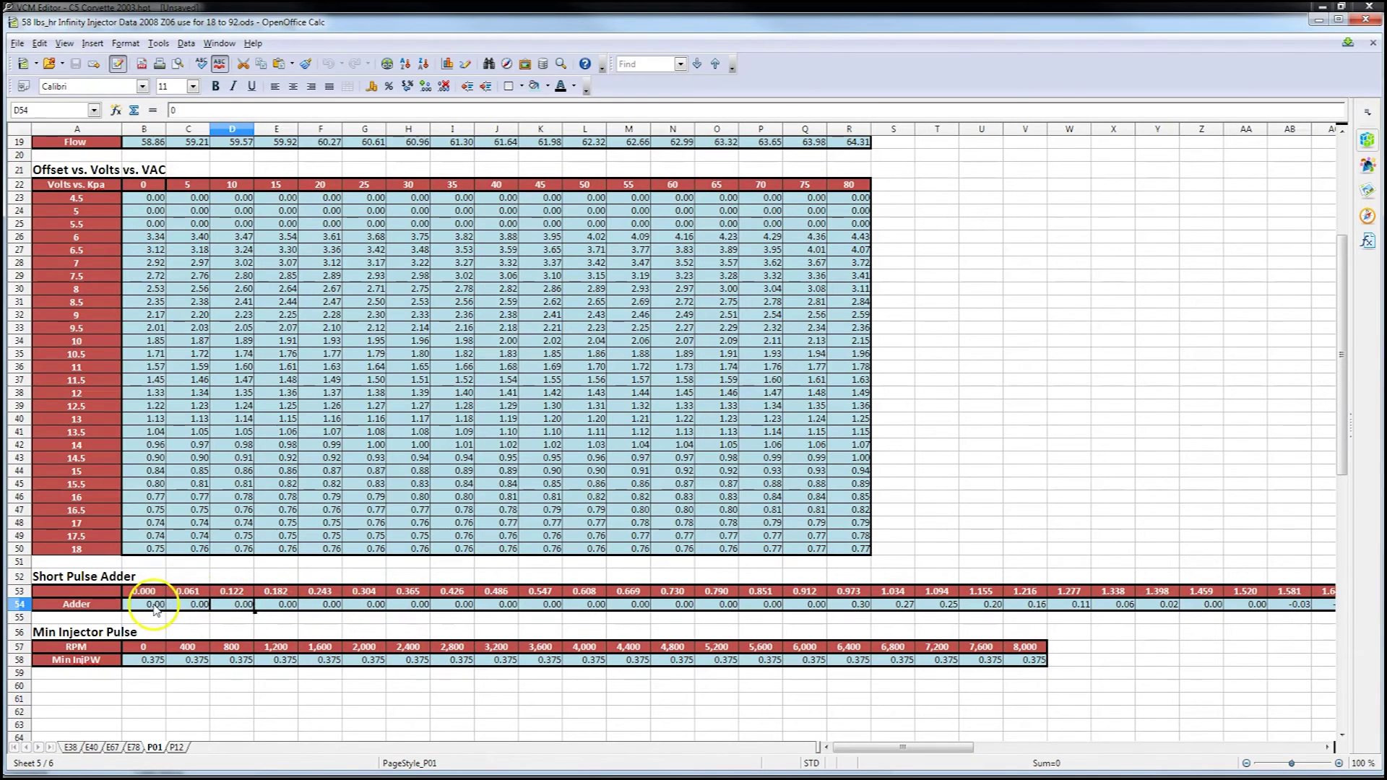
{"action": "left_click_drag", "start_coordinate": [154, 607], "coordinate": [1084, 605]}
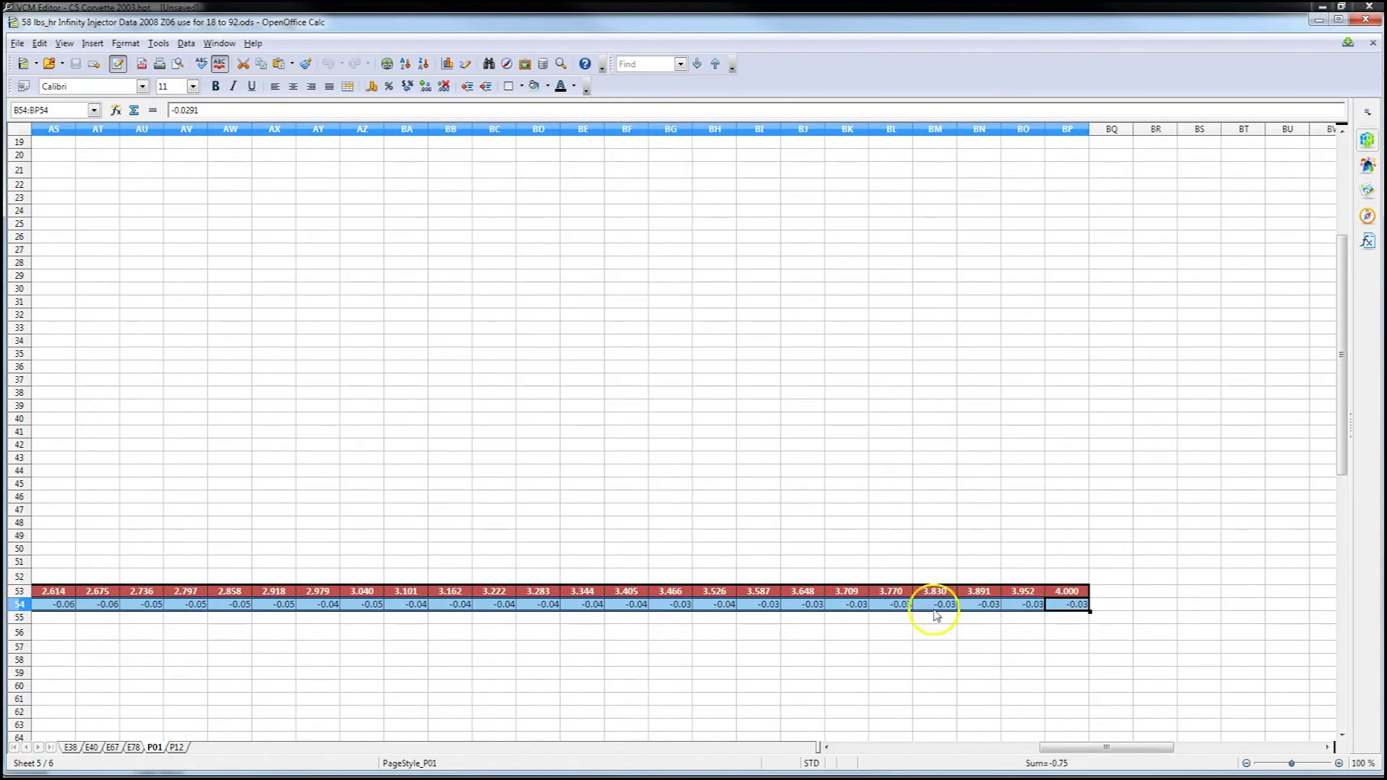
{"action": "right_click", "coordinate": [882, 607]}
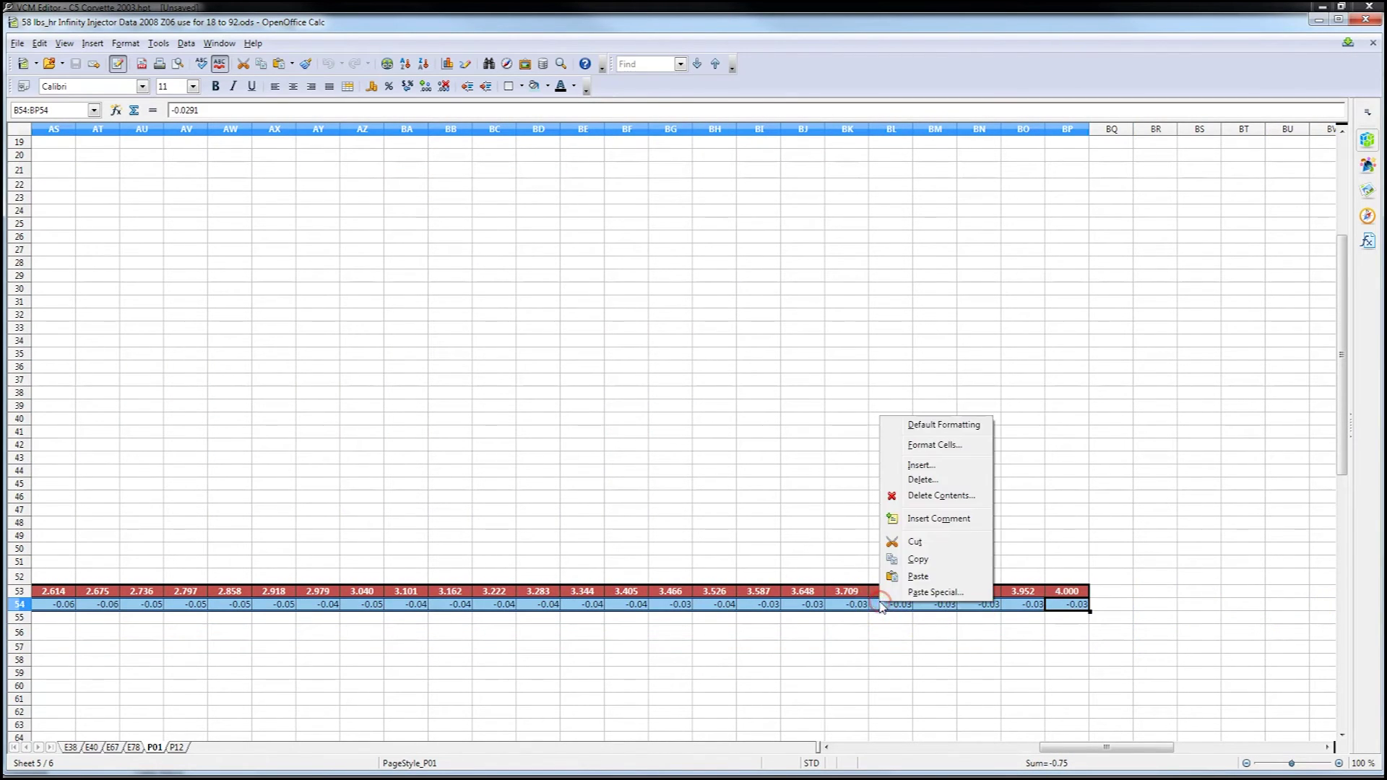
{"action": "left_click", "coordinate": [915, 559]}
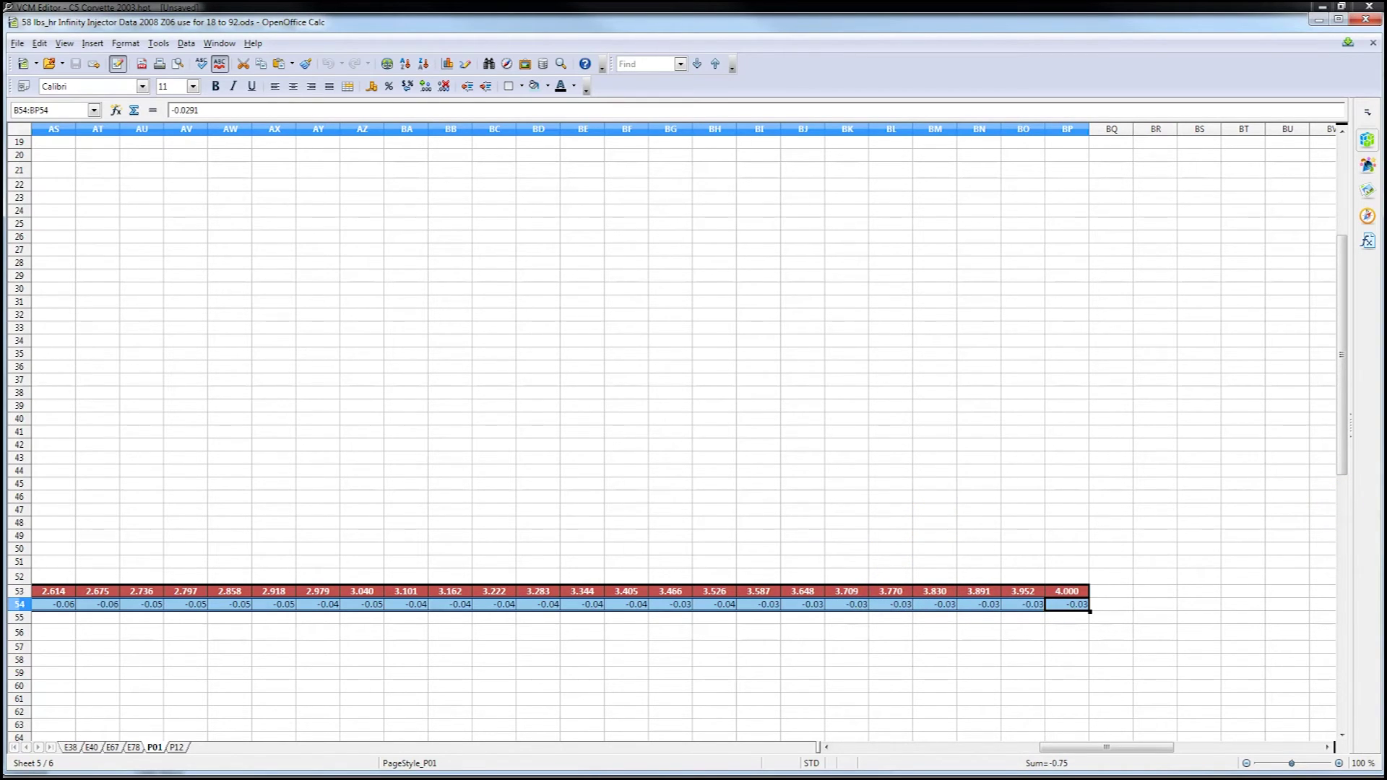
Step: Back in VCM Editor, paste the copied spreadsheet values over the entire Adder row of the Short Pulse Adder table, review them and close the table
{"action": "key", "text": "alt+Tab"}
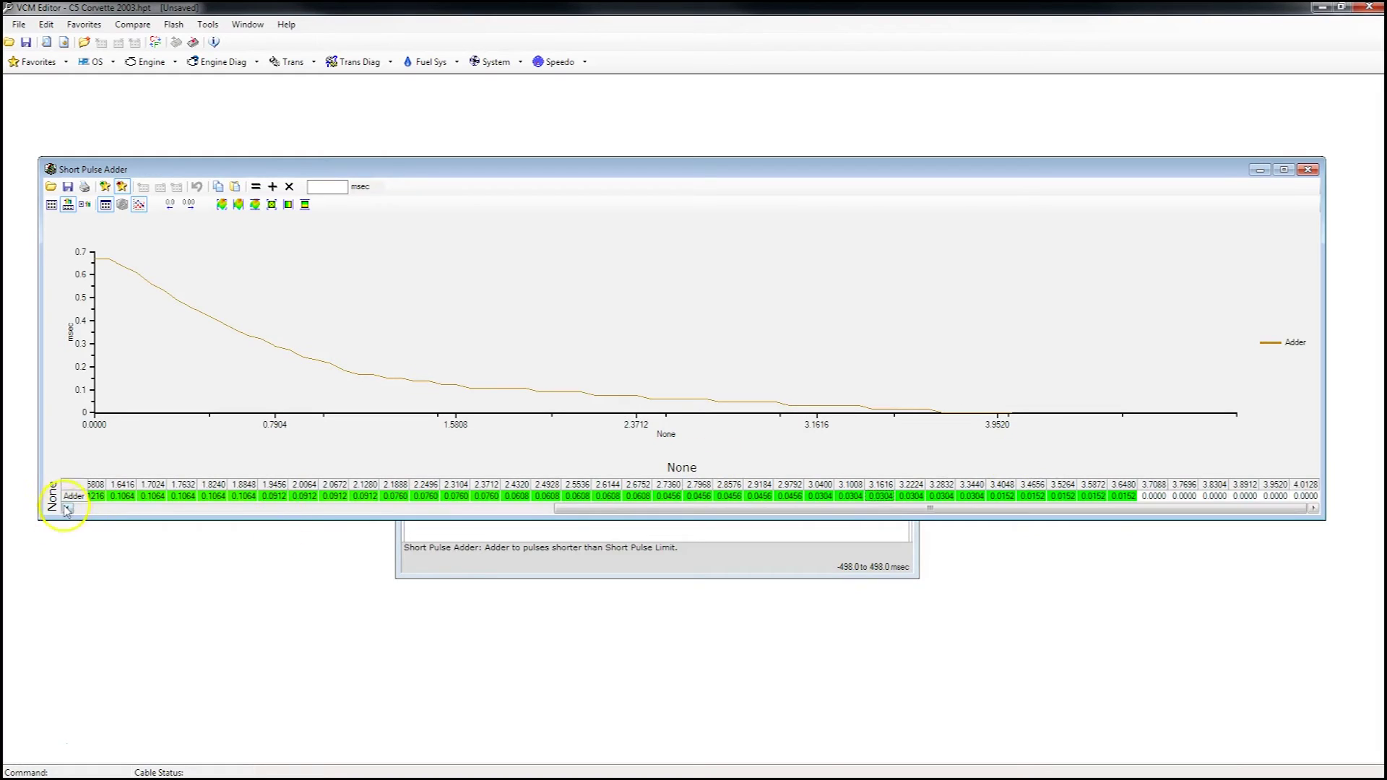
{"action": "left_click", "coordinate": [66, 498]}
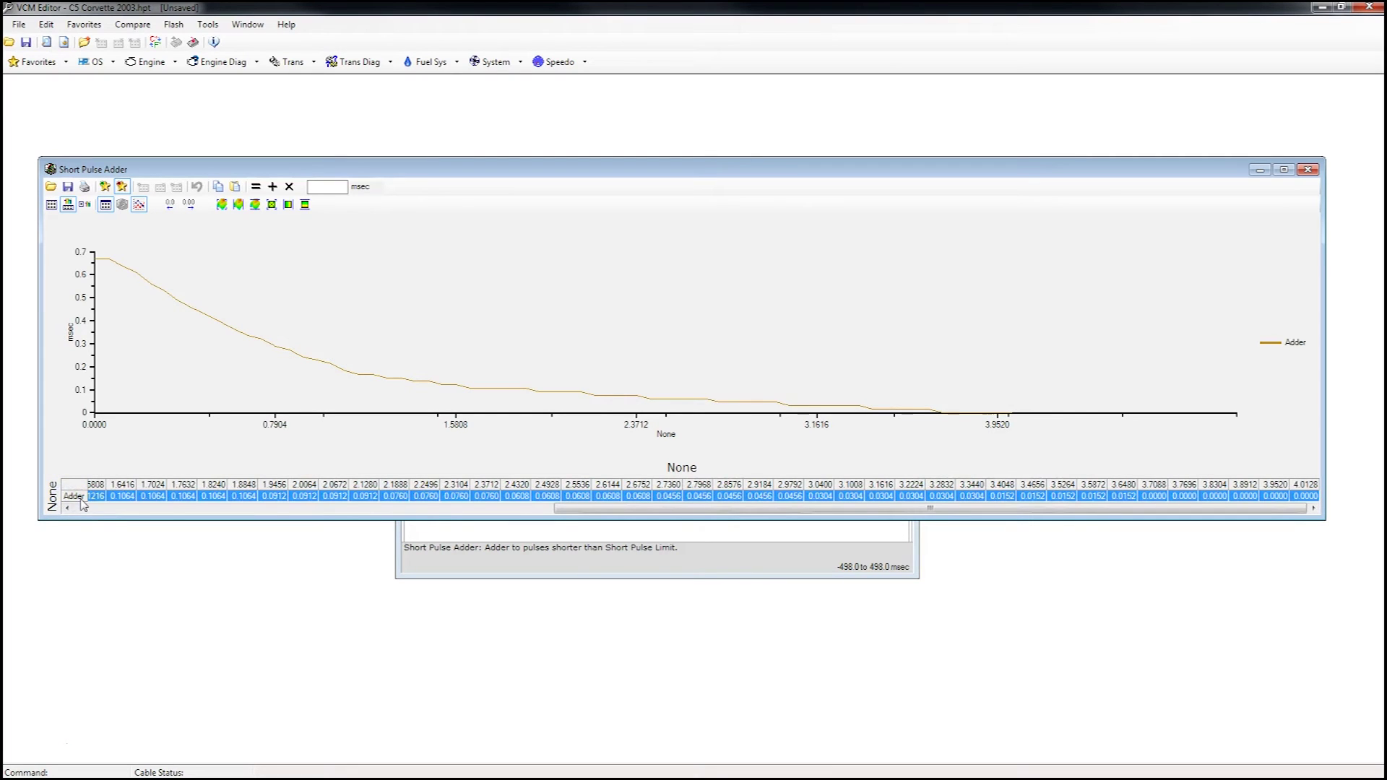
{"action": "left_click_drag", "start_coordinate": [575, 508], "coordinate": [70, 508]}
{"action": "right_click", "coordinate": [159, 499]}
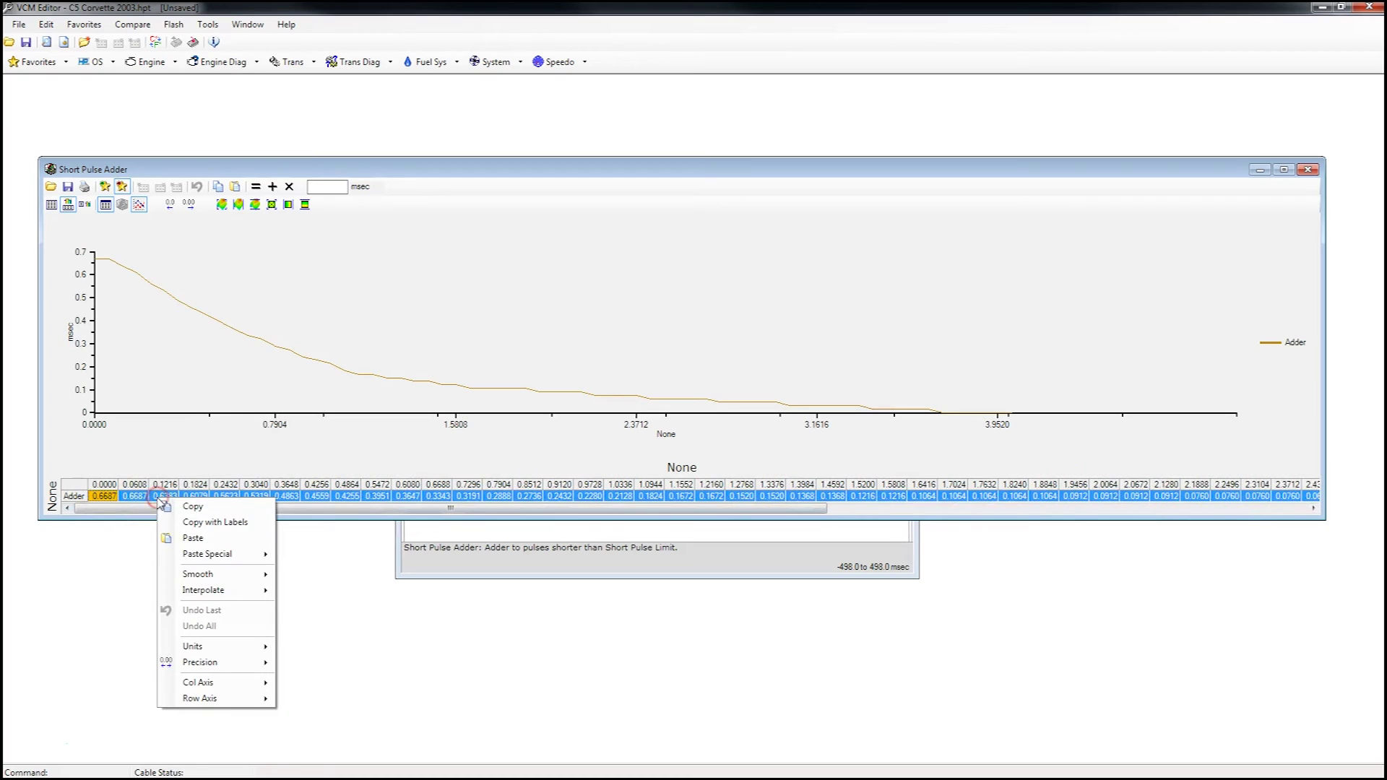
{"action": "left_click", "coordinate": [193, 538]}
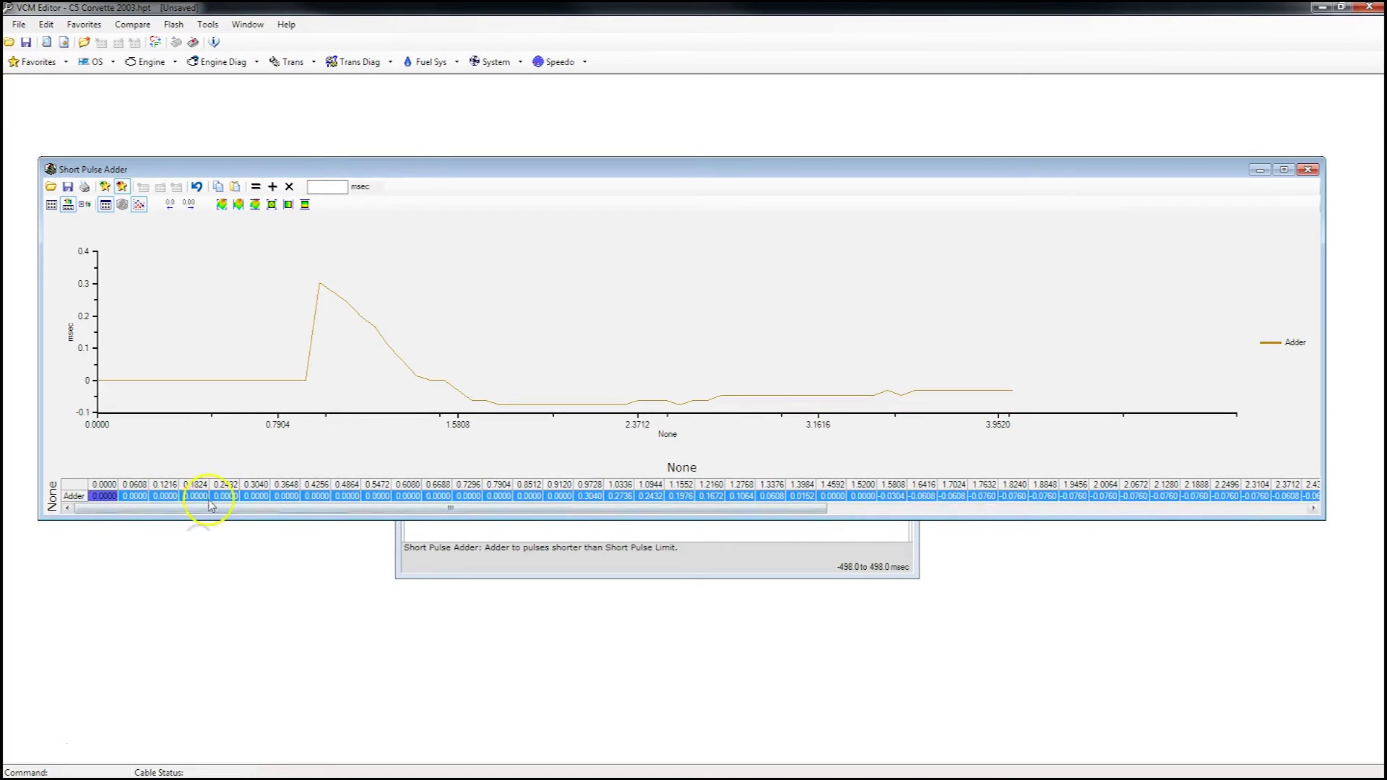
{"action": "left_click_drag", "start_coordinate": [331, 511], "coordinate": [589, 509]}
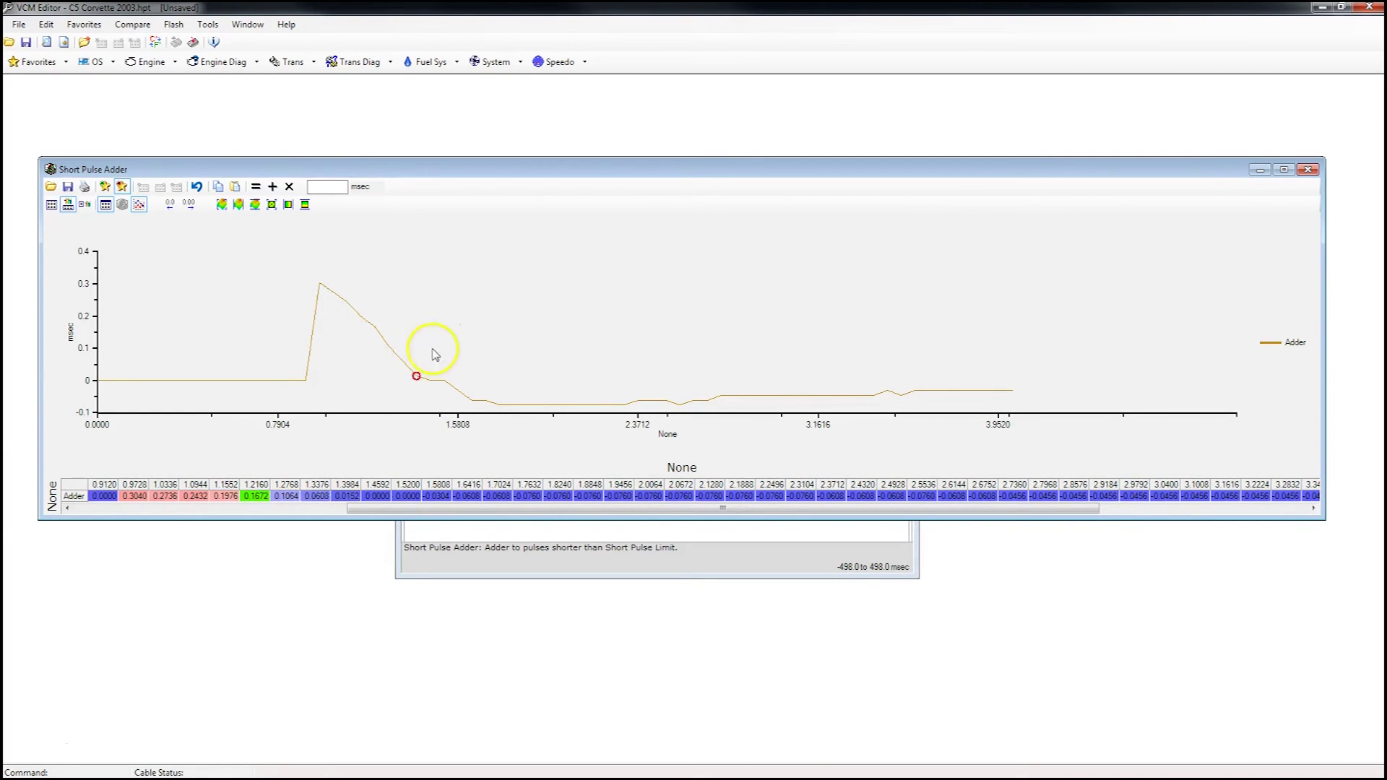
{"action": "left_click_drag", "start_coordinate": [402, 508], "coordinate": [134, 508]}
{"action": "left_click", "coordinate": [1308, 169]}
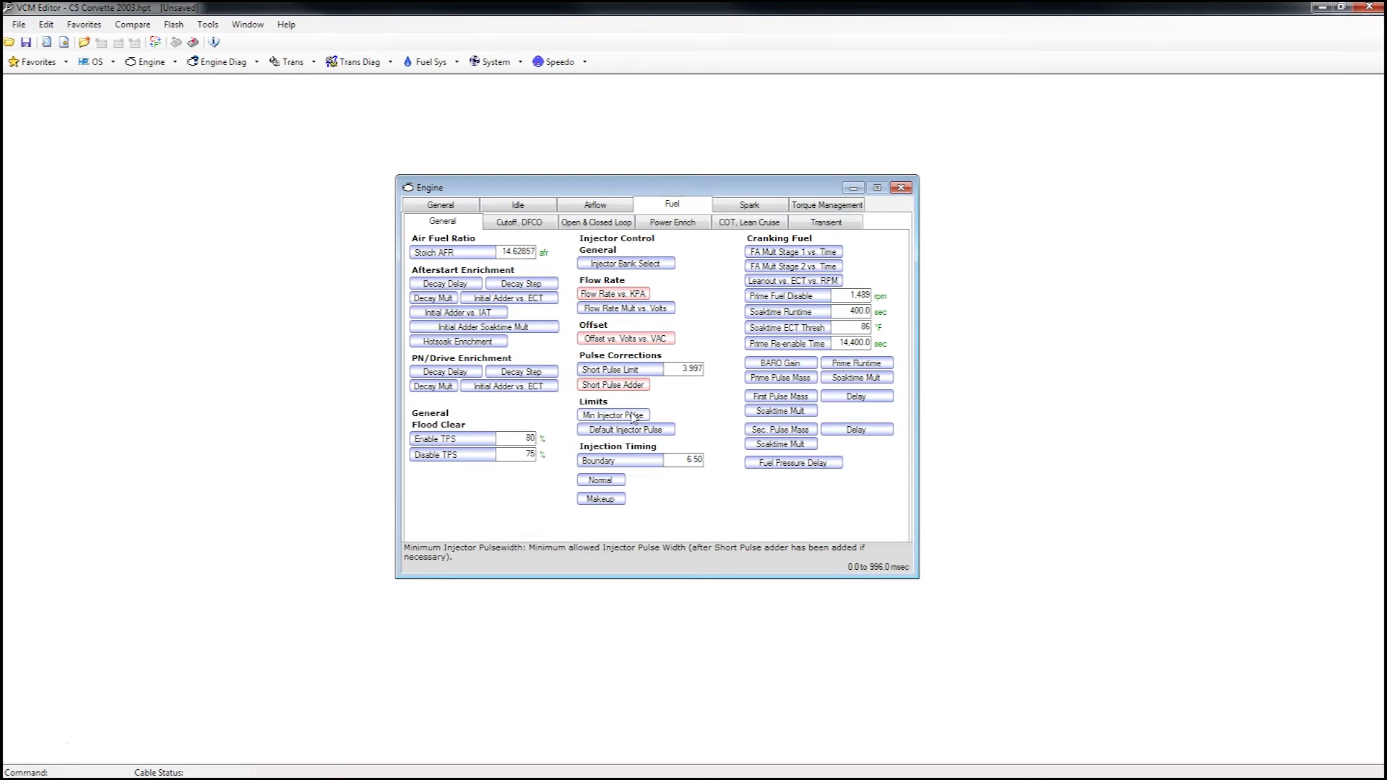
Step: Open the Min Injector Pulse table, and in the OpenOffice Calc spreadsheet copy the Min InjPW values in B58:V58 of the P01 sheet
{"action": "left_click", "coordinate": [633, 416]}
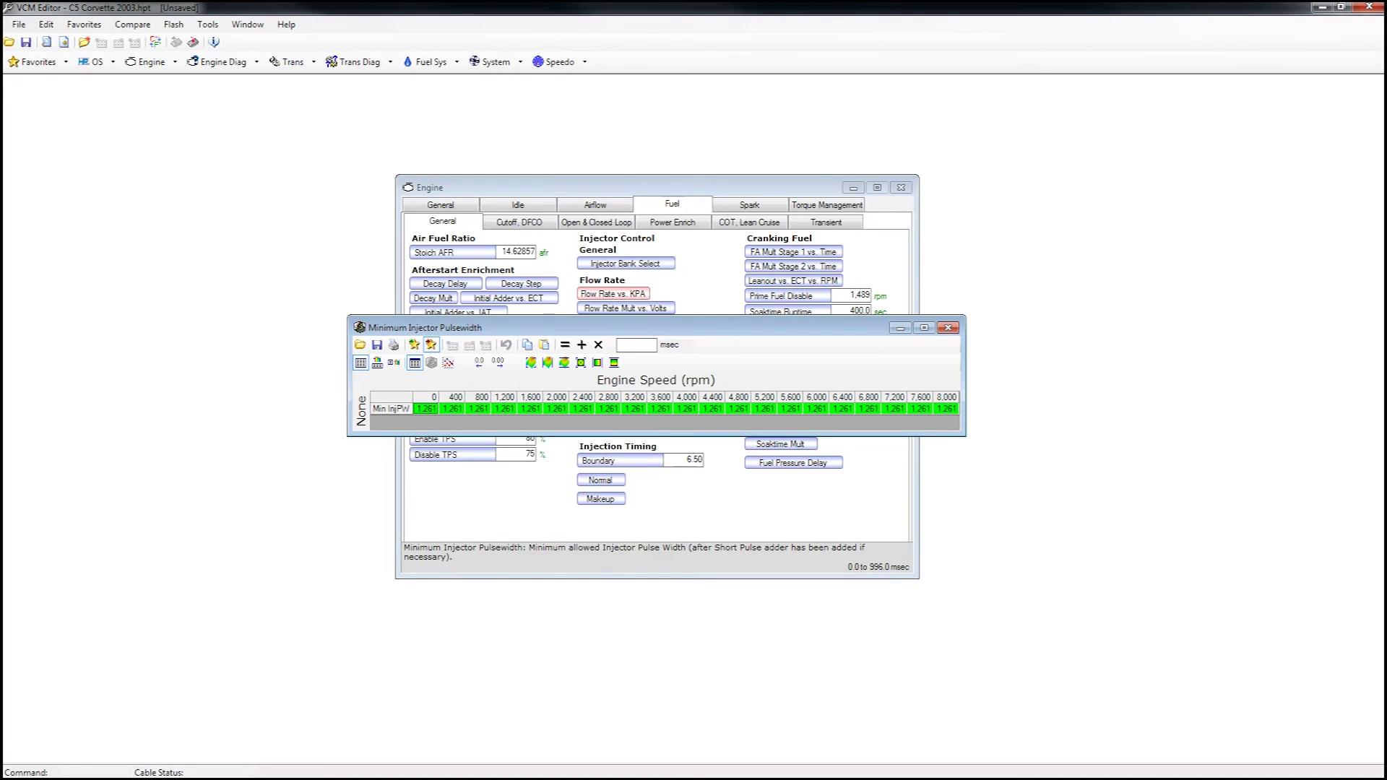
{"action": "key", "text": "alt+Tab"}
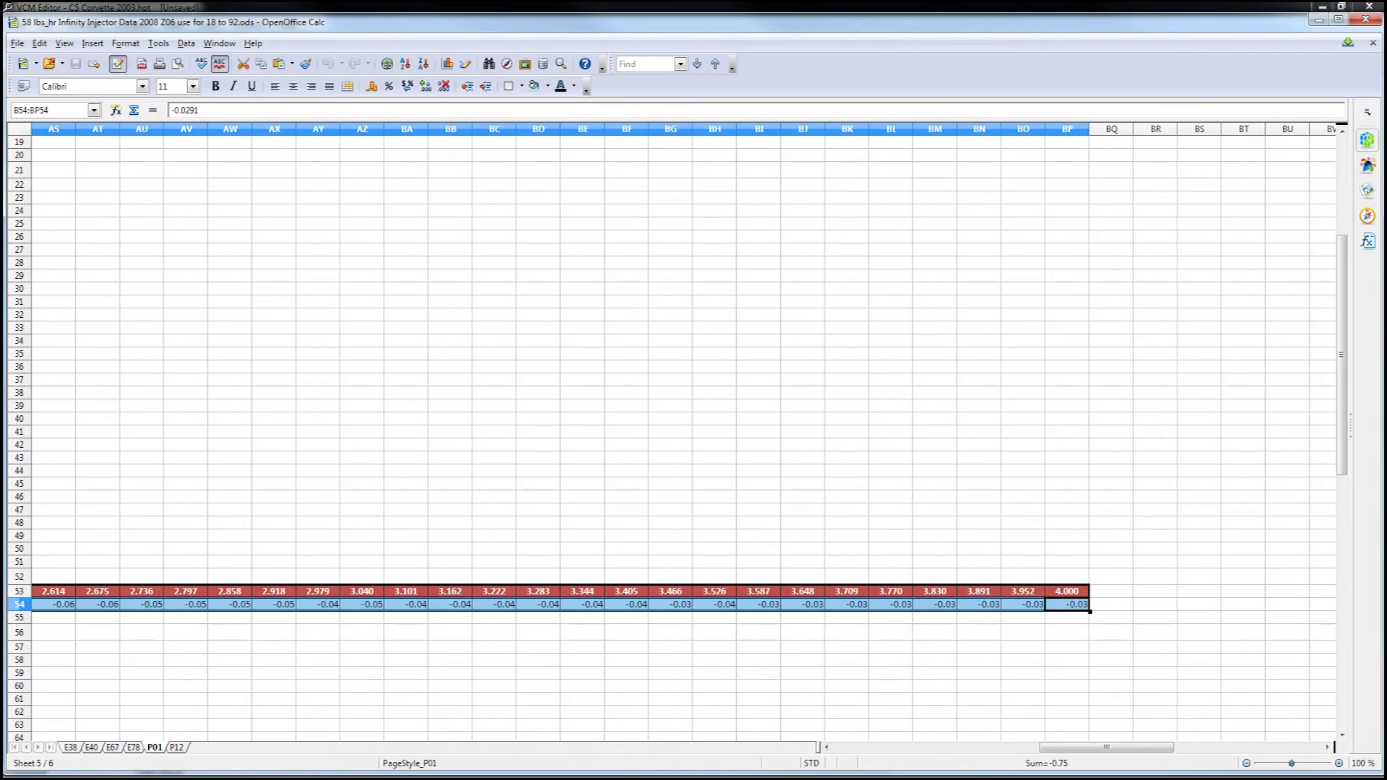
{"action": "left_click_drag", "start_coordinate": [1127, 747], "coordinate": [903, 747]}
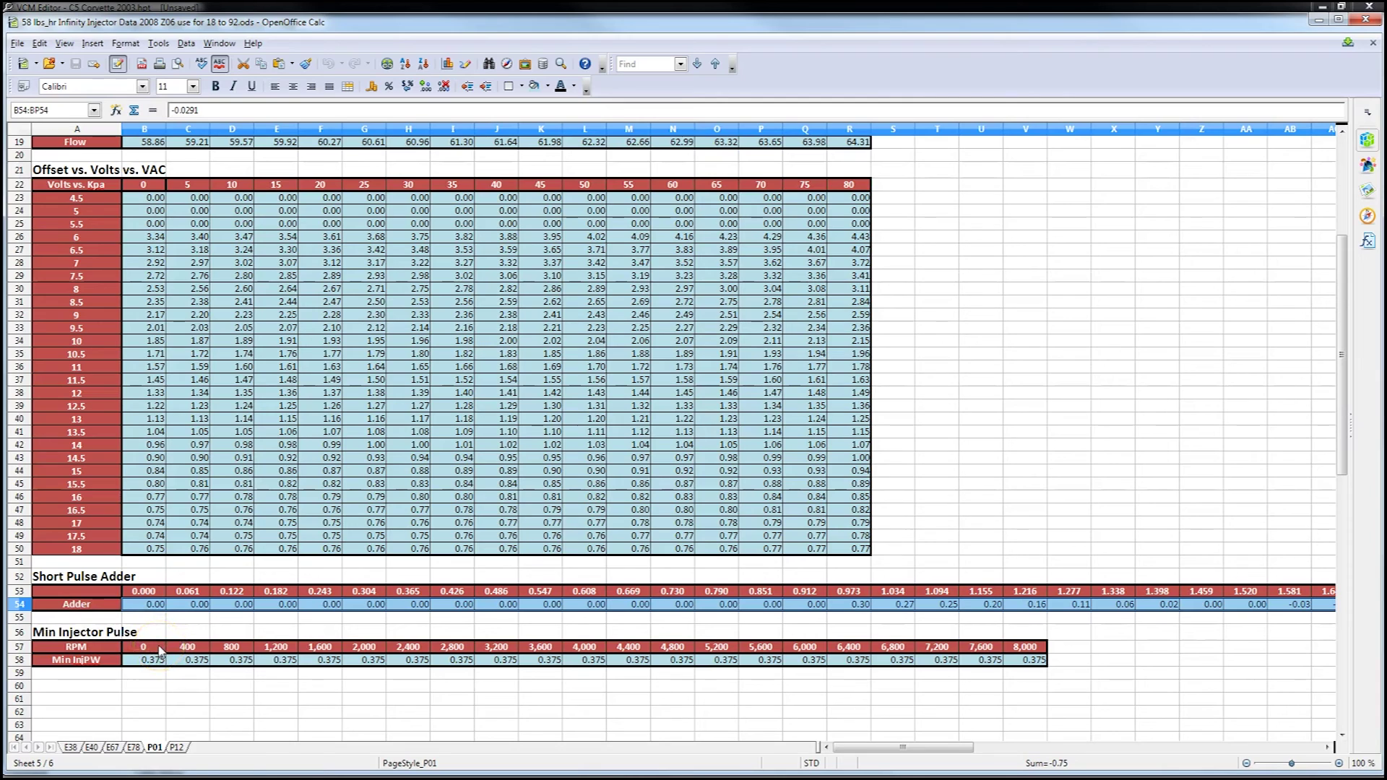
{"action": "left_click_drag", "start_coordinate": [155, 666], "coordinate": [1008, 668]}
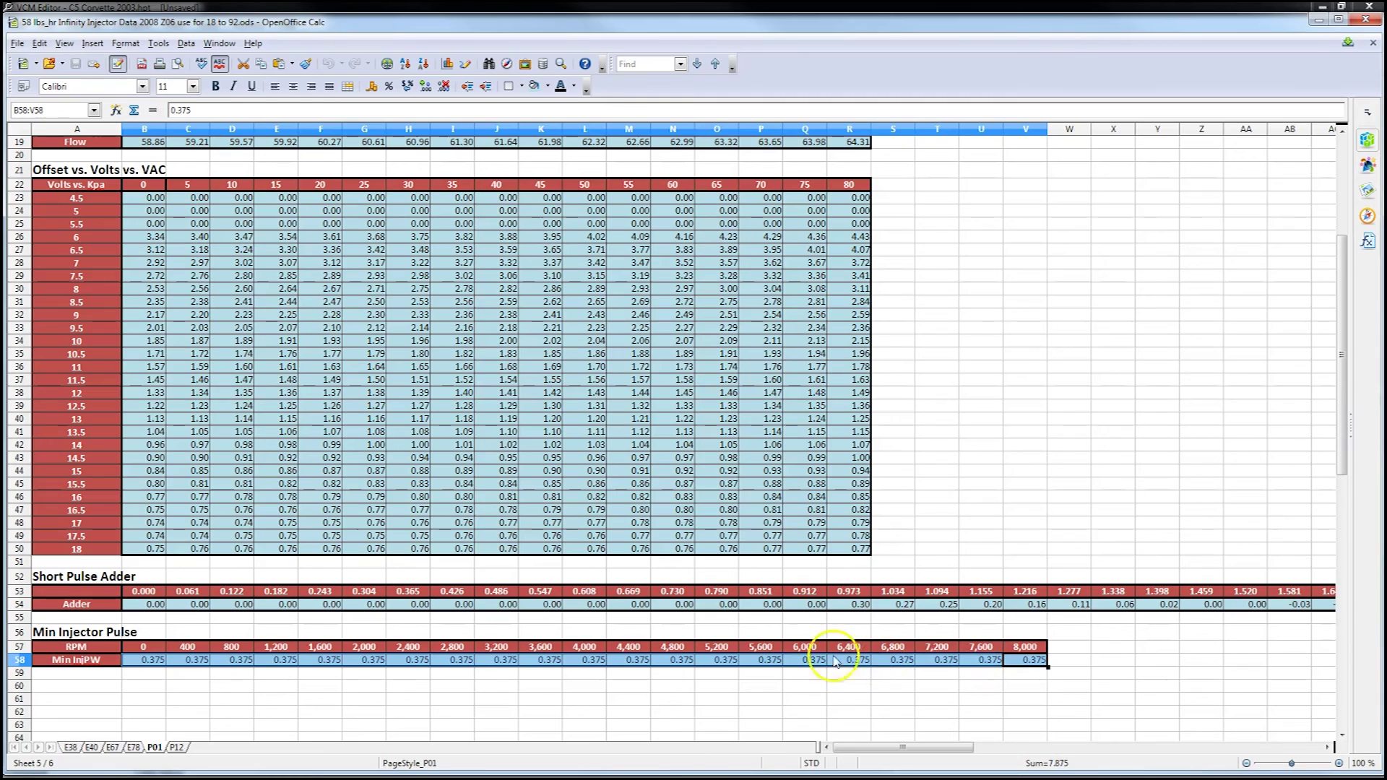
{"action": "right_click", "coordinate": [206, 664]}
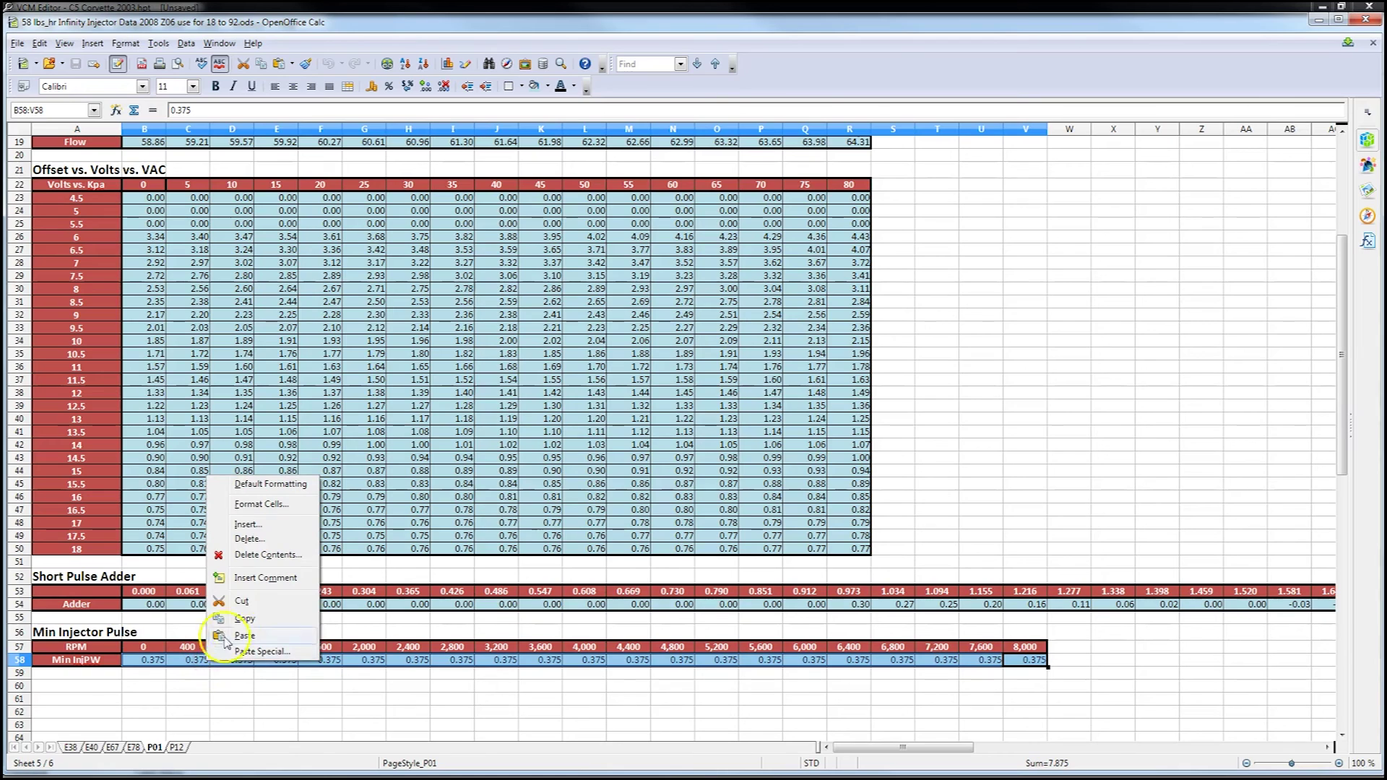
{"action": "left_click", "coordinate": [239, 626]}
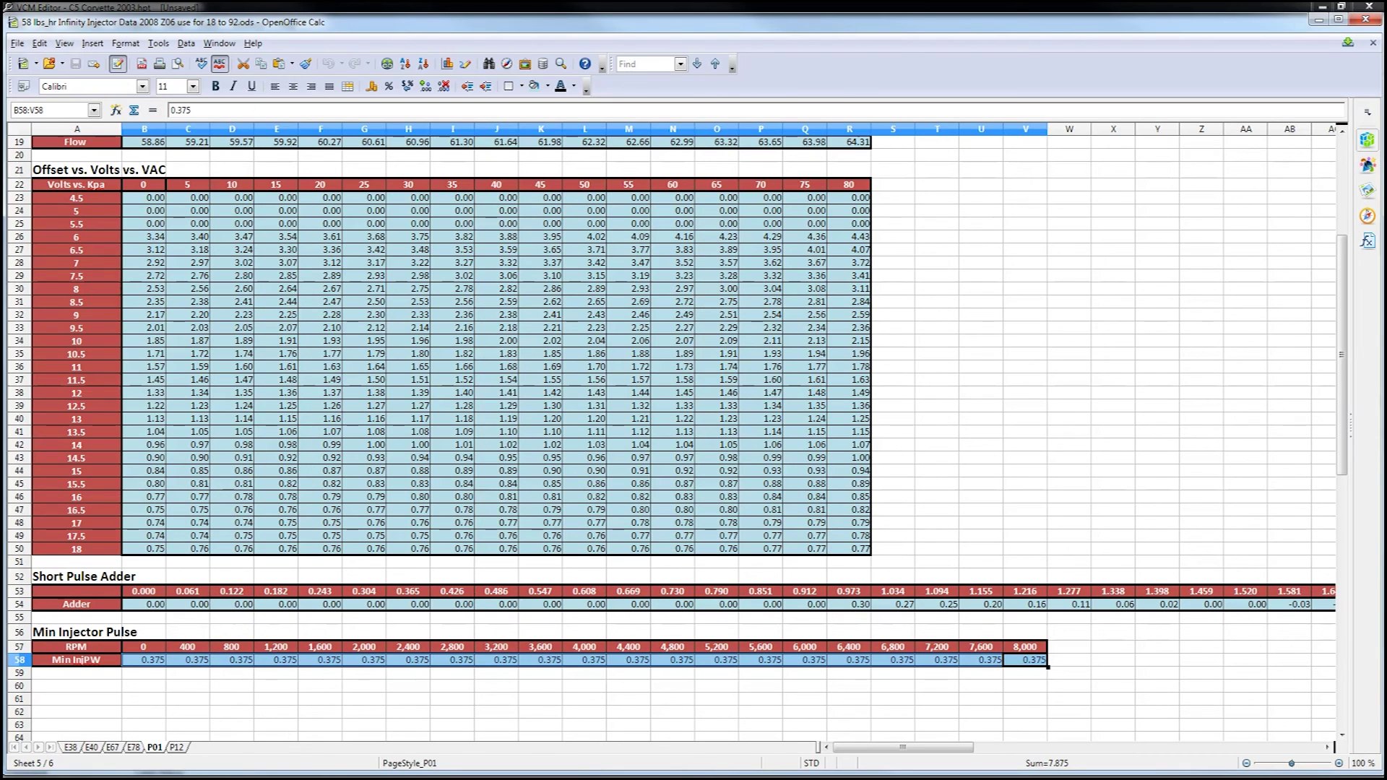
Step: Back in VCM Editor, paste the copied values over the whole Min InjPW row of the Minimum Injector Pulsewidth table and close it
{"action": "key", "text": "alt+Tab"}
{"action": "left_click", "coordinate": [390, 410]}
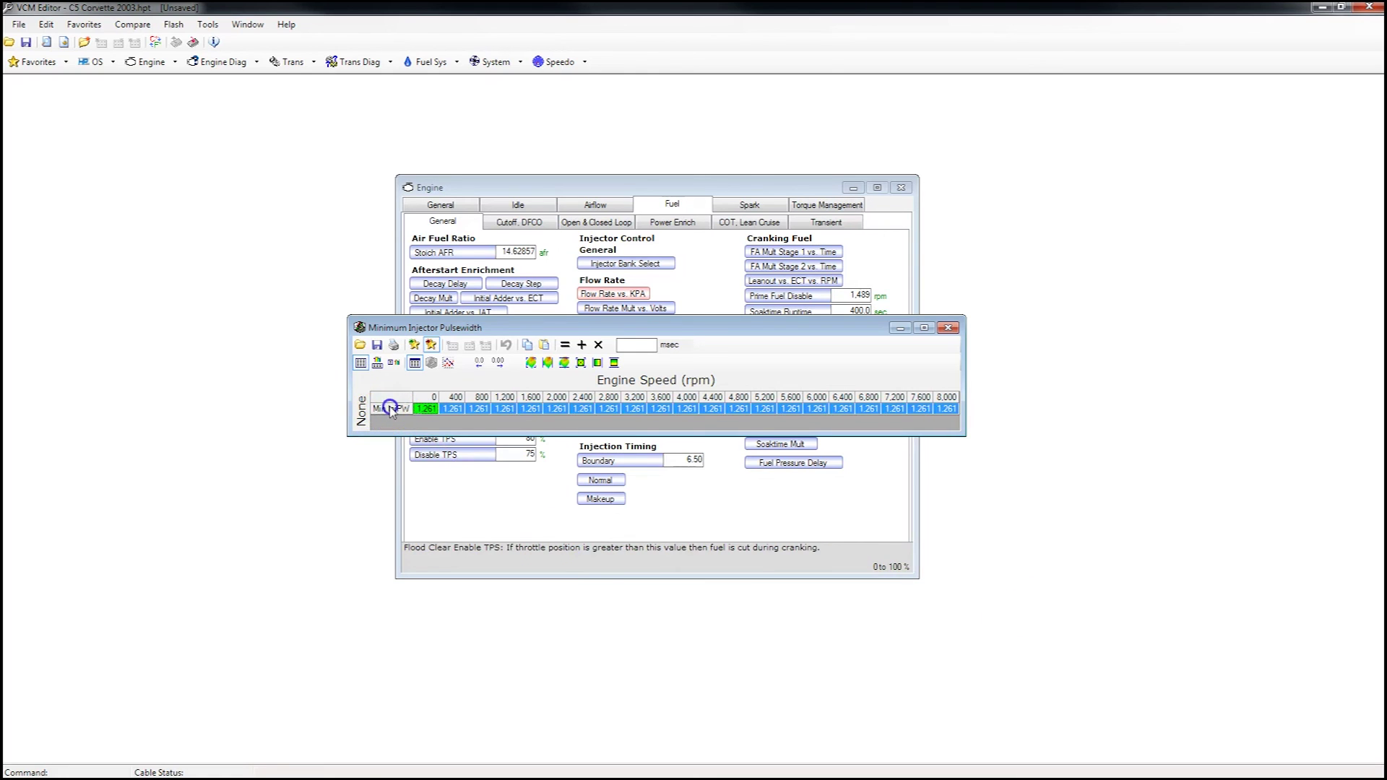
{"action": "right_click", "coordinate": [456, 409]}
{"action": "left_click", "coordinate": [499, 447]}
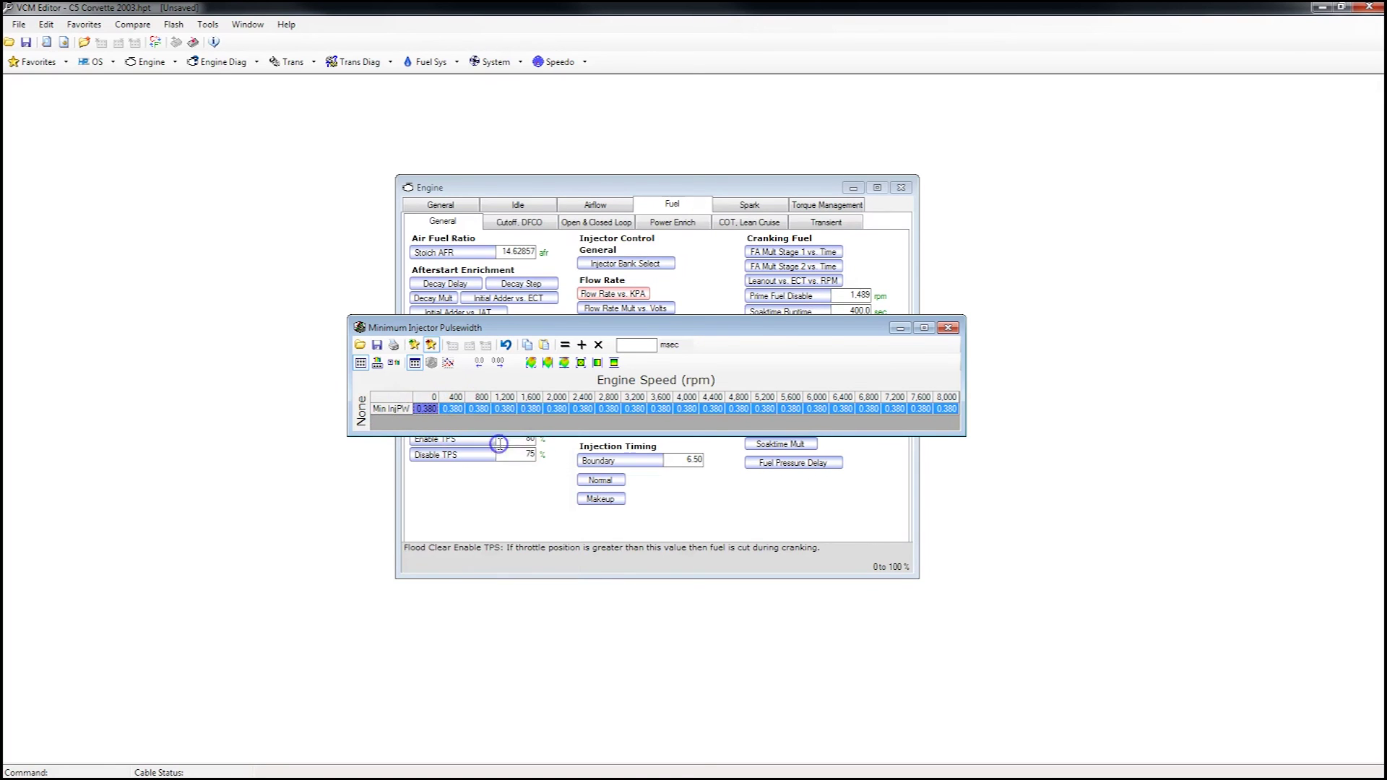
{"action": "left_click", "coordinate": [551, 397]}
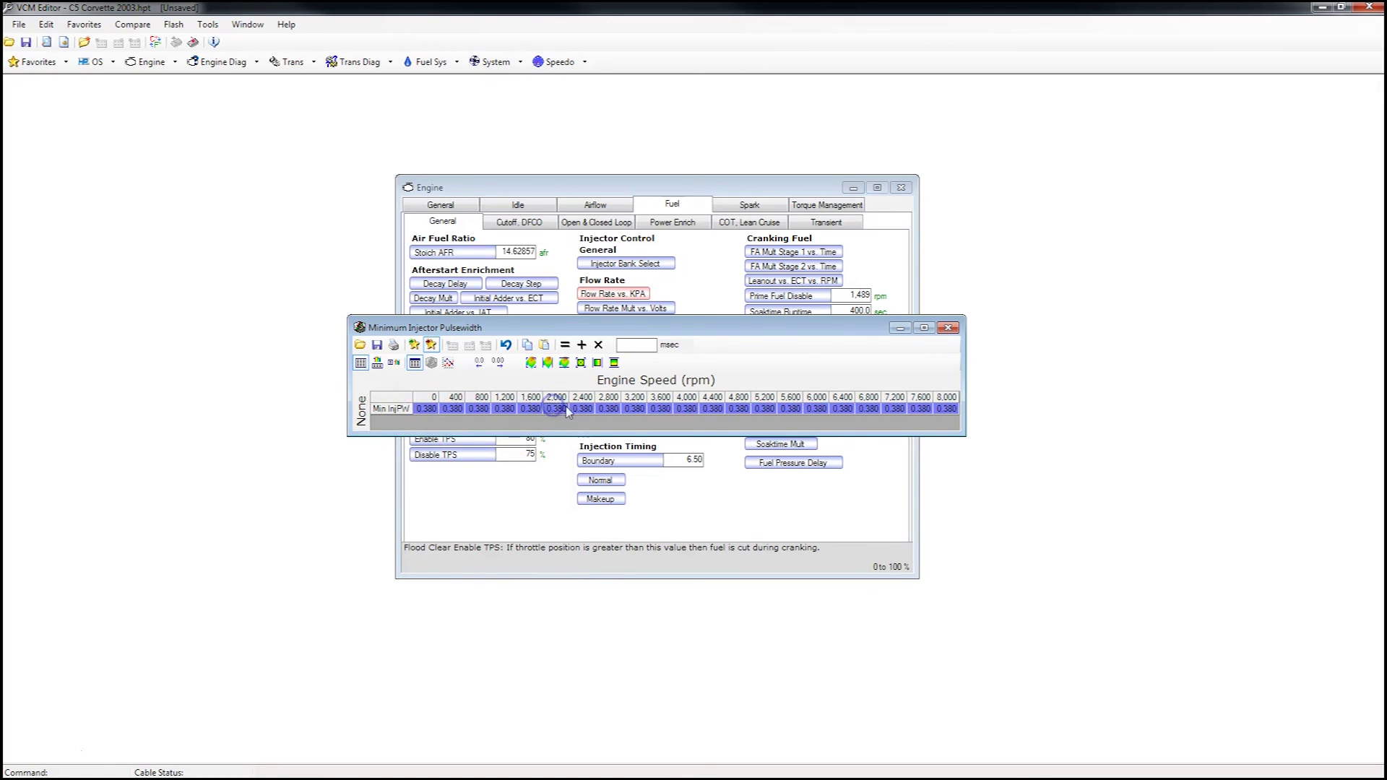
{"action": "left_click", "coordinate": [949, 330]}
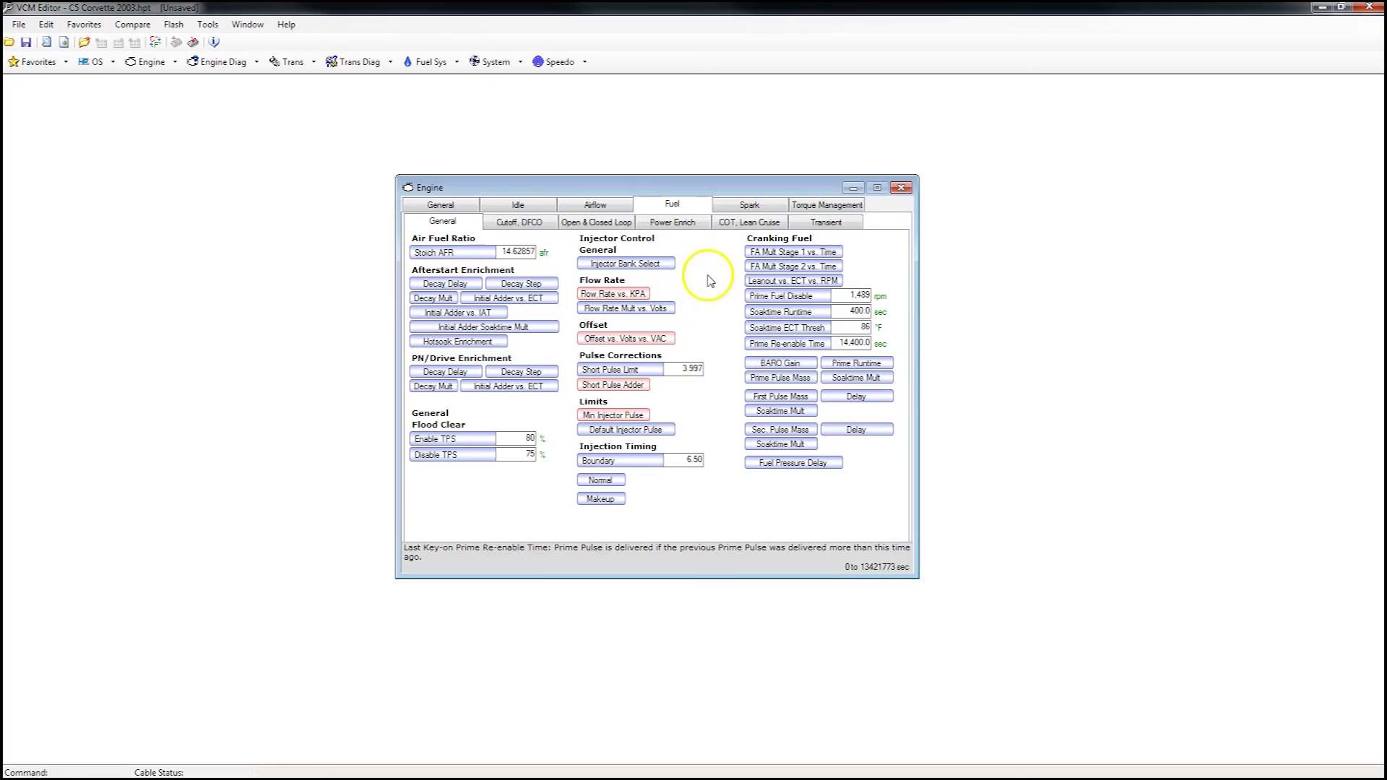